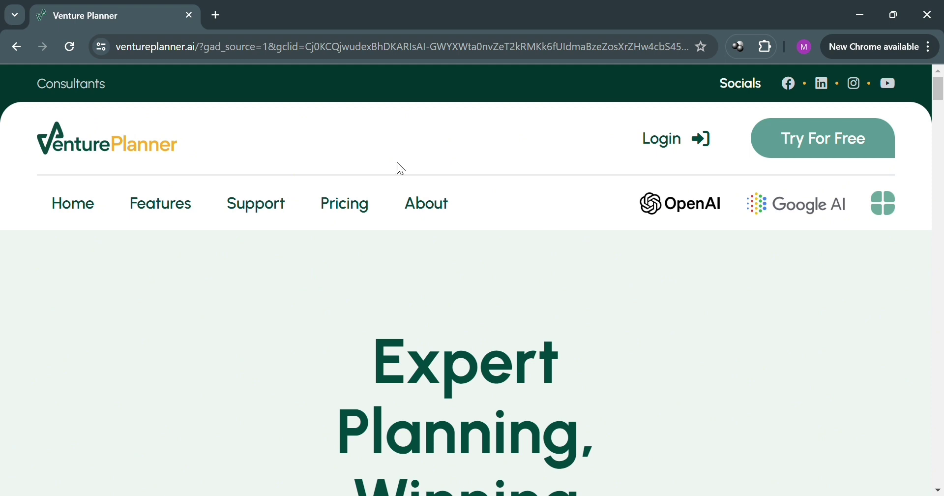
# Look through the Venture Planner home page from the headline down to the footer and back up.
pyautogui.scroll(-6, 472, 211)
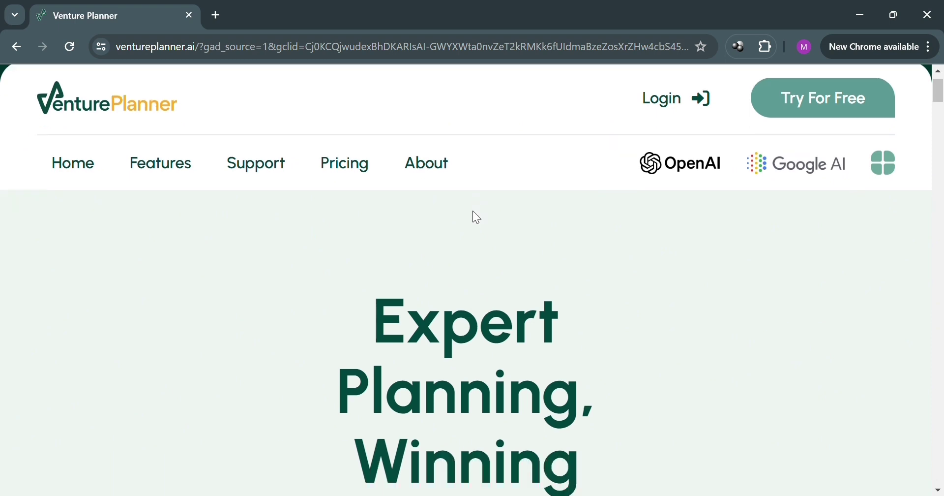
pyautogui.scroll(-11, 482, 217)
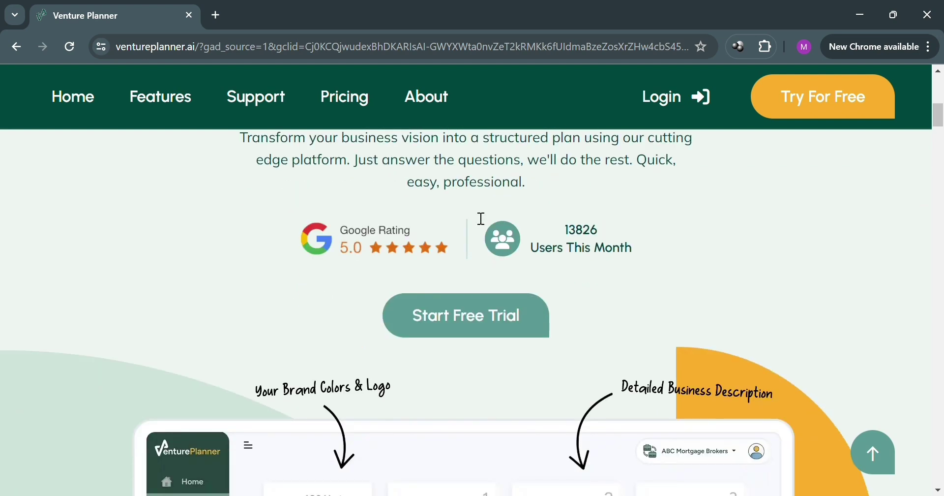
pyautogui.scroll(-12, 473, 210)
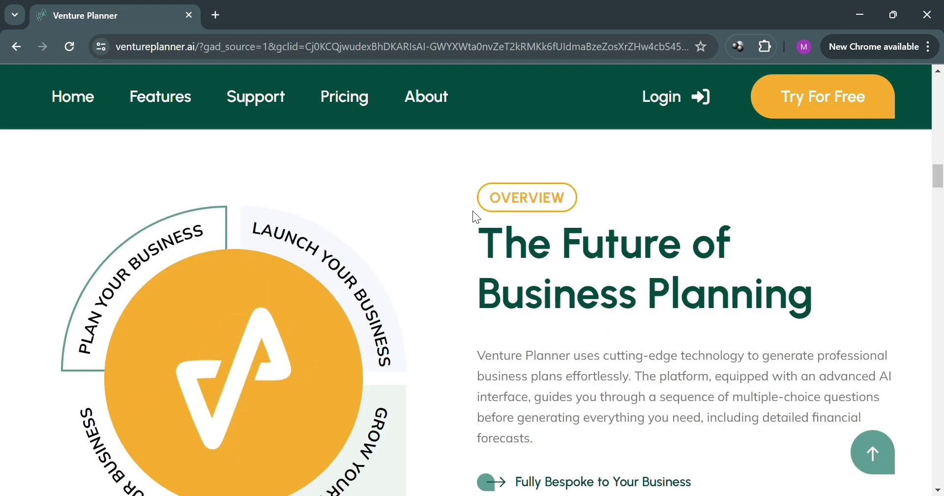
pyautogui.scroll(10, 473, 210)
pyautogui.scroll(10, 473, 210)
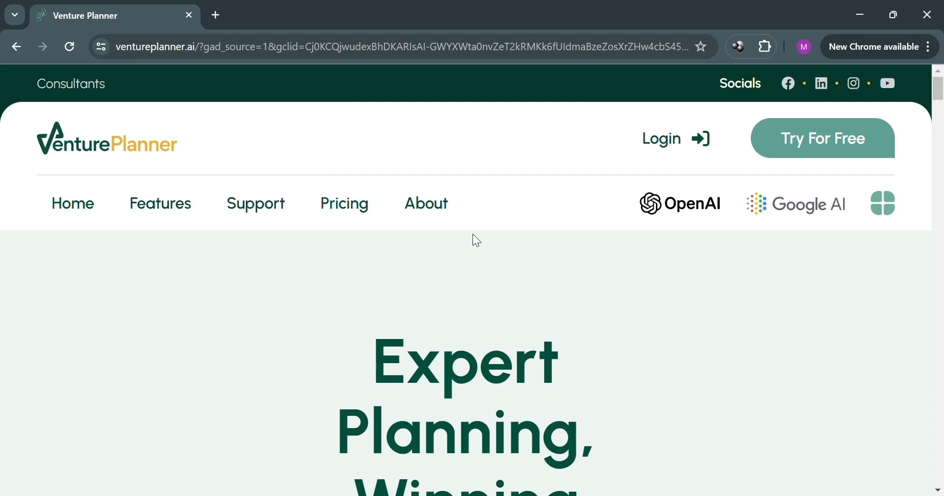
pyautogui.scroll(-10, 580, 310)
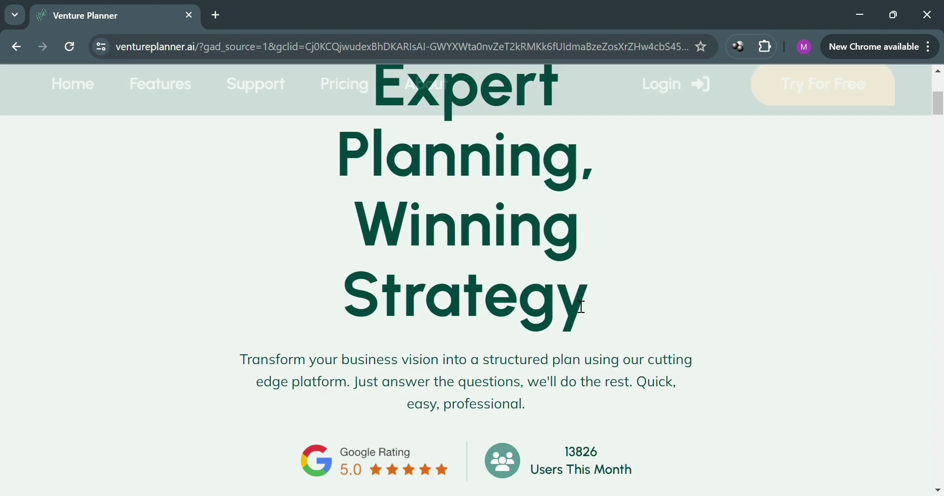
pyautogui.scroll(-15, 579, 305)
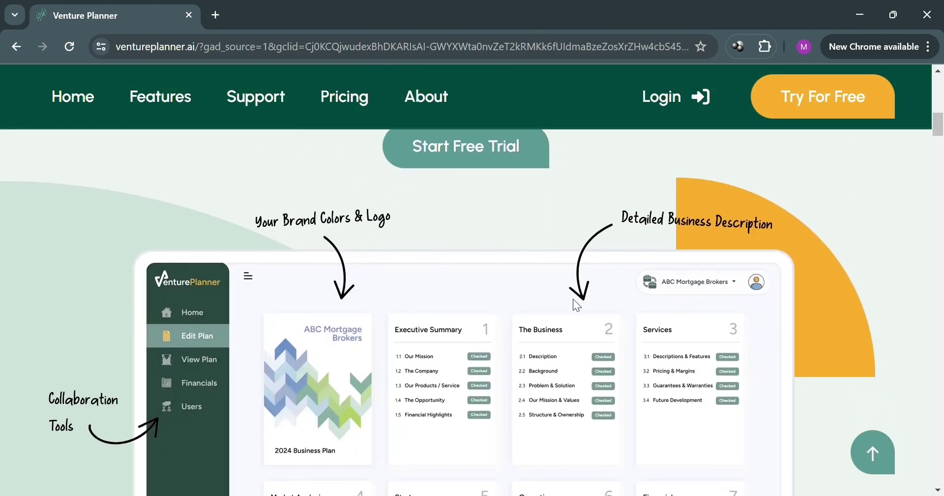
pyautogui.scroll(-15, 576, 305)
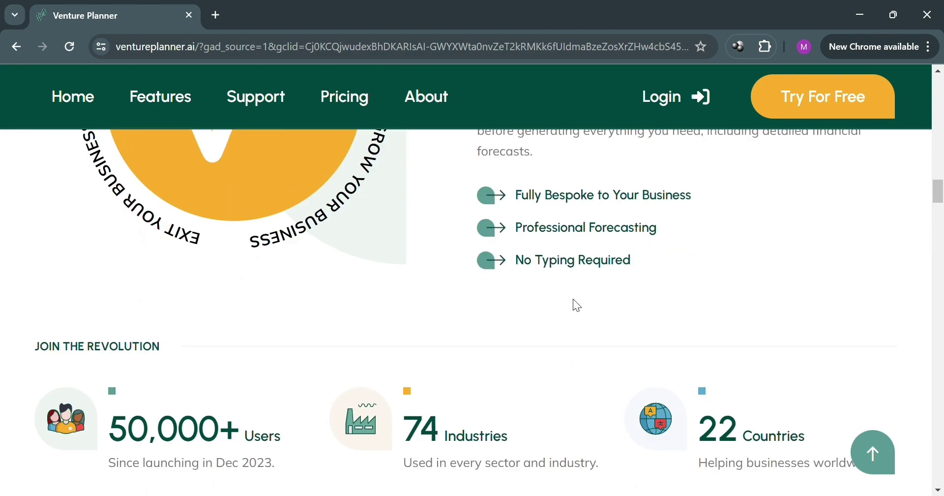
pyautogui.scroll(-15, 581, 306)
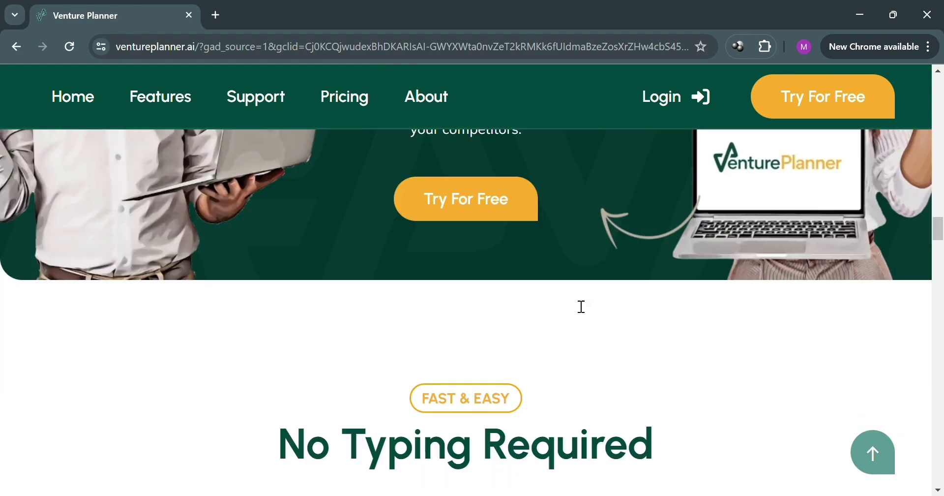
pyautogui.scroll(-15, 581, 306)
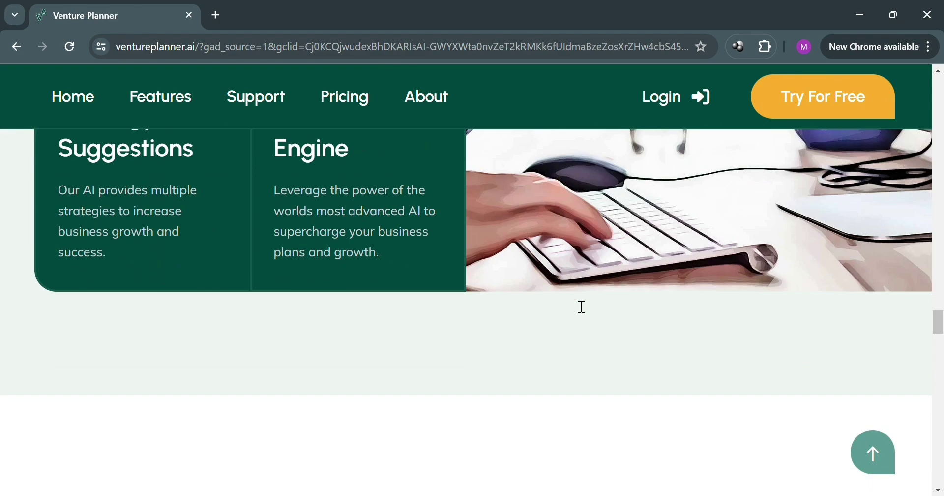
pyautogui.scroll(-15, 581, 306)
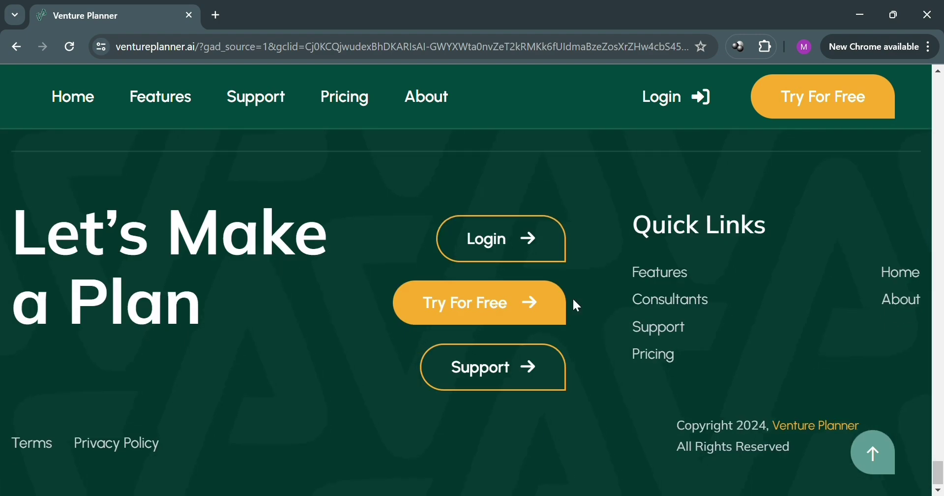
pyautogui.scroll(1, 575, 302)
pyautogui.scroll(-1, 575, 302)
pyautogui.scroll(10, 575, 302)
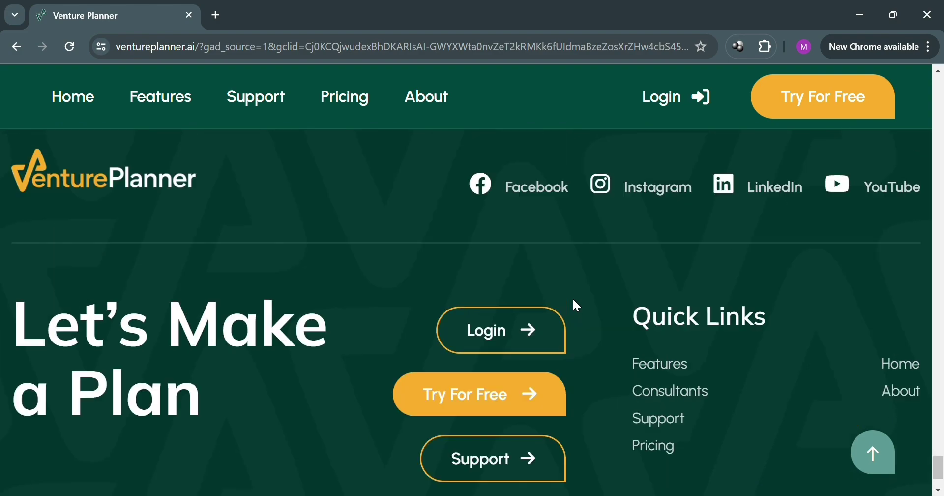
pyautogui.scroll(10, 573, 299)
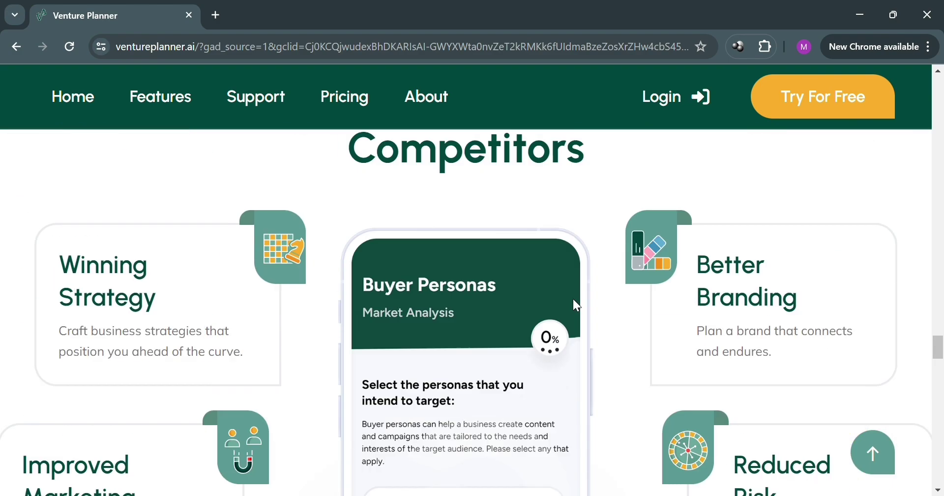
pyautogui.scroll(10, 573, 300)
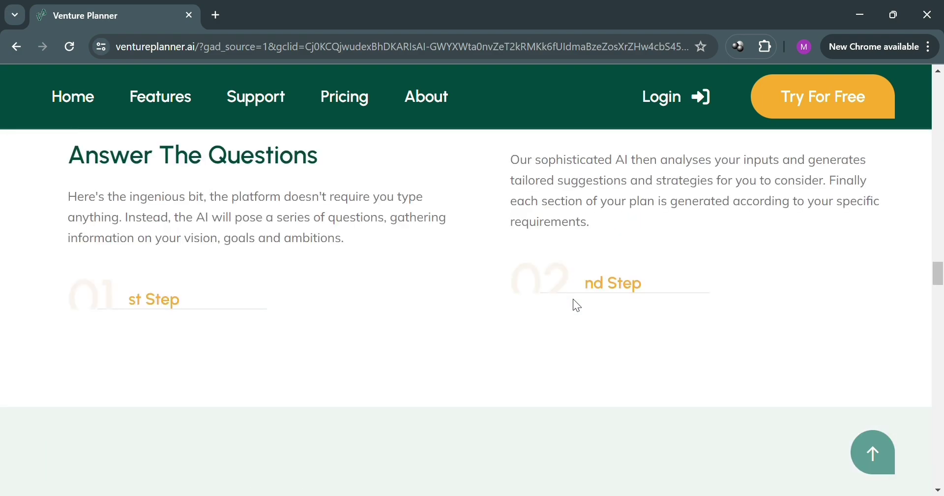
pyautogui.scroll(10, 573, 300)
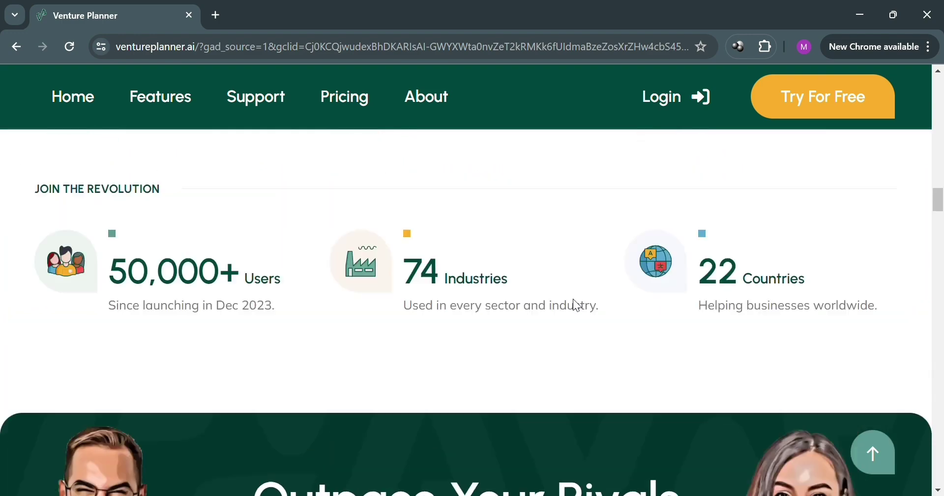
pyautogui.scroll(10, 573, 299)
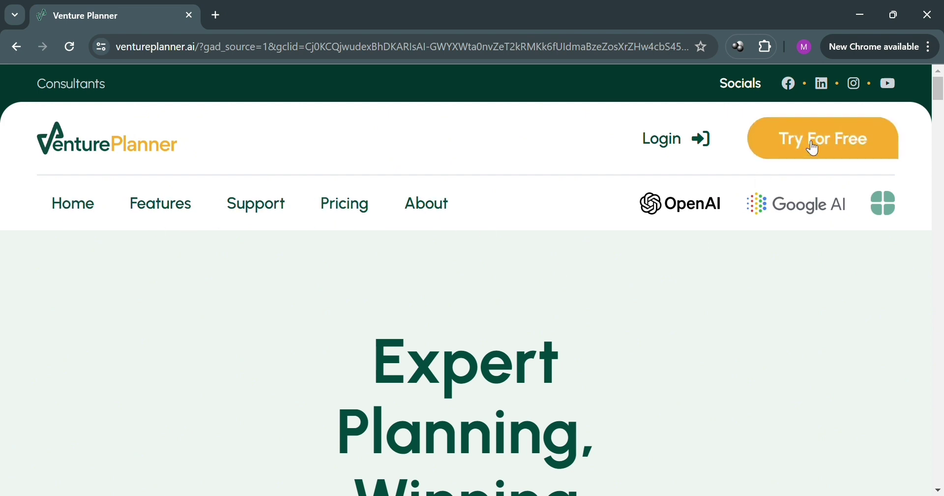
pyautogui.scroll(-3, 447, 240)
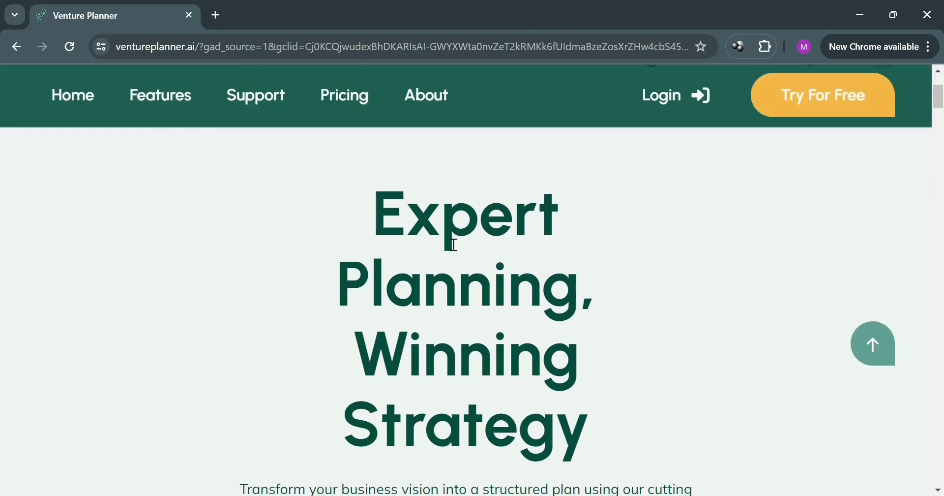
pyautogui.scroll(-2, 401, 254)
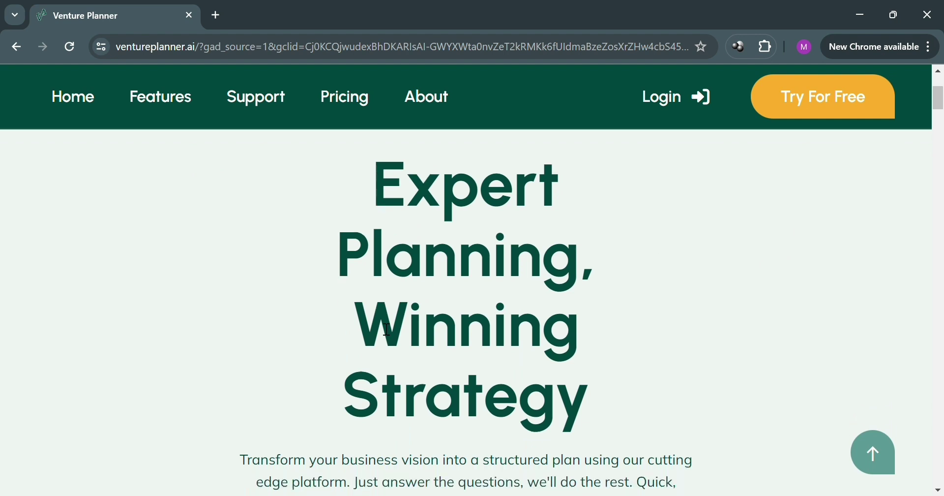
# Open the pricing page and compare the features and monthly prices of the Business and Consultant subscriptions.
pyautogui.click(364, 113)
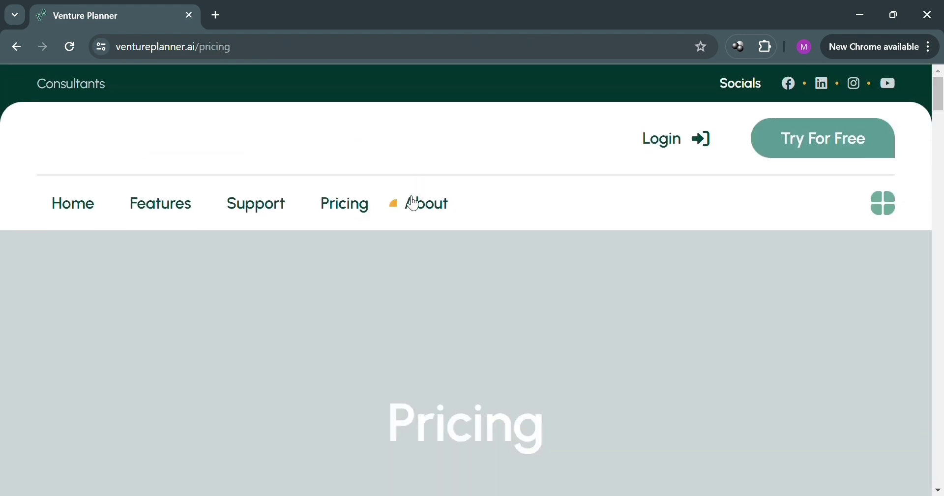
pyautogui.scroll(-5, 359, 261)
pyautogui.scroll(-10, 361, 266)
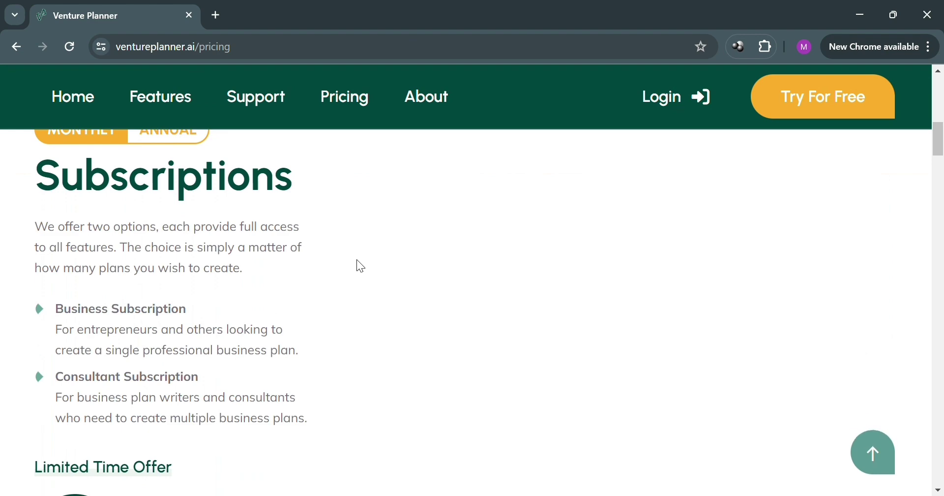
pyautogui.scroll(7, 361, 265)
pyautogui.scroll(2, 359, 265)
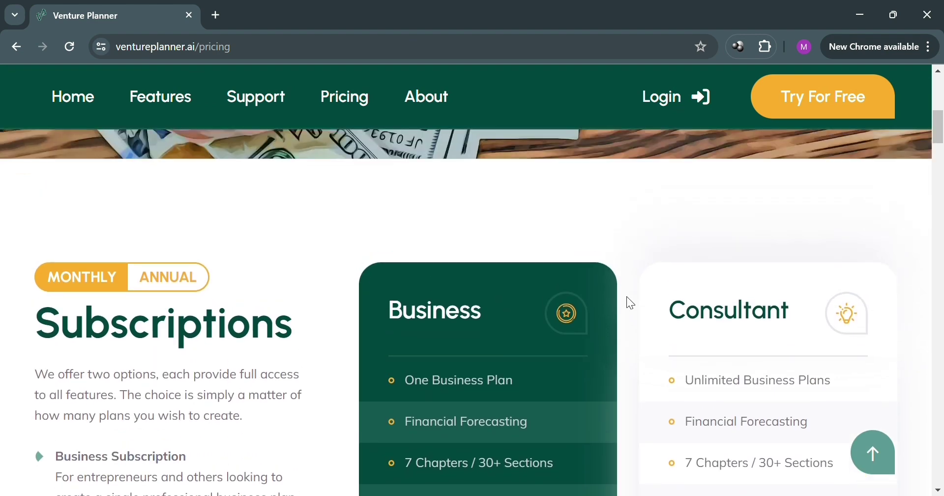
pyautogui.scroll(-6, 733, 335)
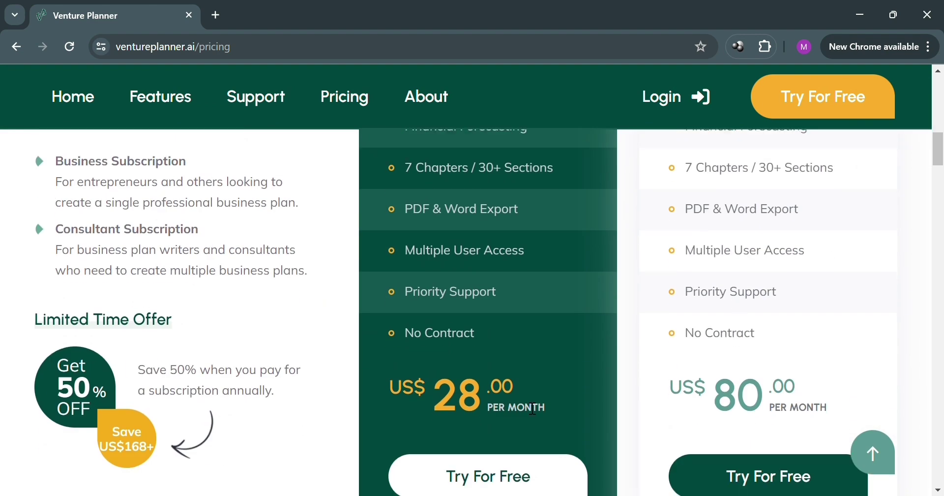
pyautogui.scroll(6, 532, 409)
pyautogui.scroll(-3, 521, 410)
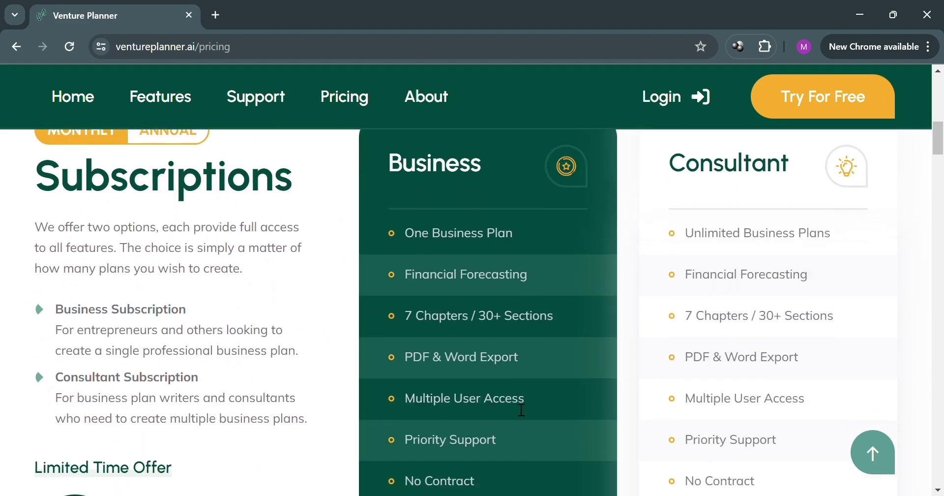
pyautogui.scroll(-6, 746, 382)
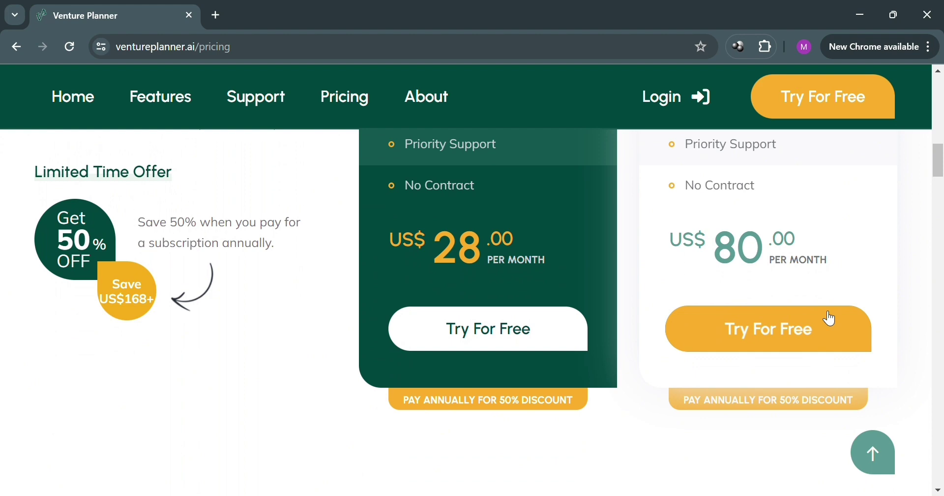
pyautogui.scroll(6, 712, 373)
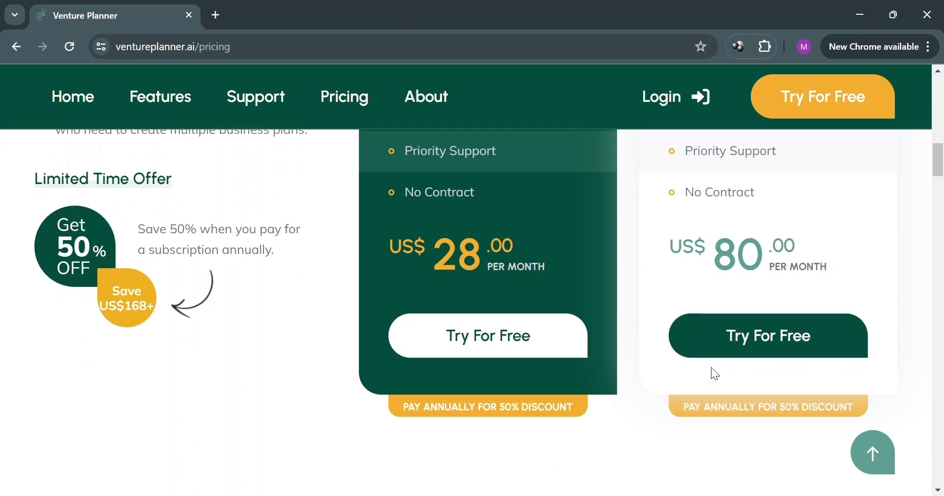
# Start the free trial registration and set the current business stage to Startup.
pyautogui.scroll(6, 818, 240)
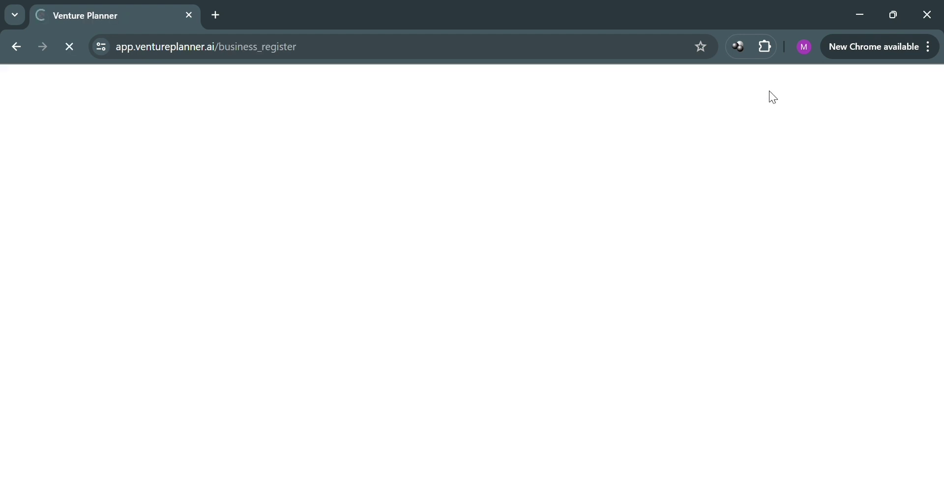
pyautogui.scroll(-7, 283, 261)
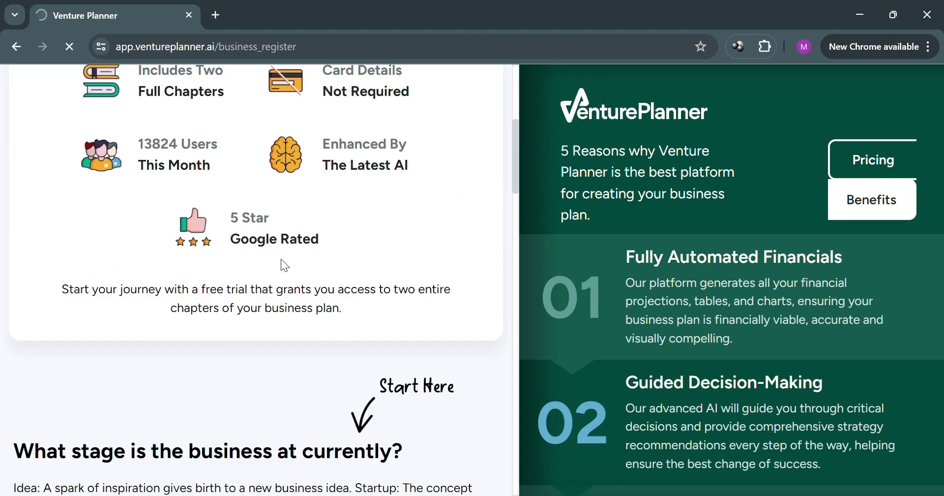
pyautogui.scroll(-3, 284, 266)
pyautogui.scroll(4, 341, 246)
pyautogui.scroll(-6, 342, 245)
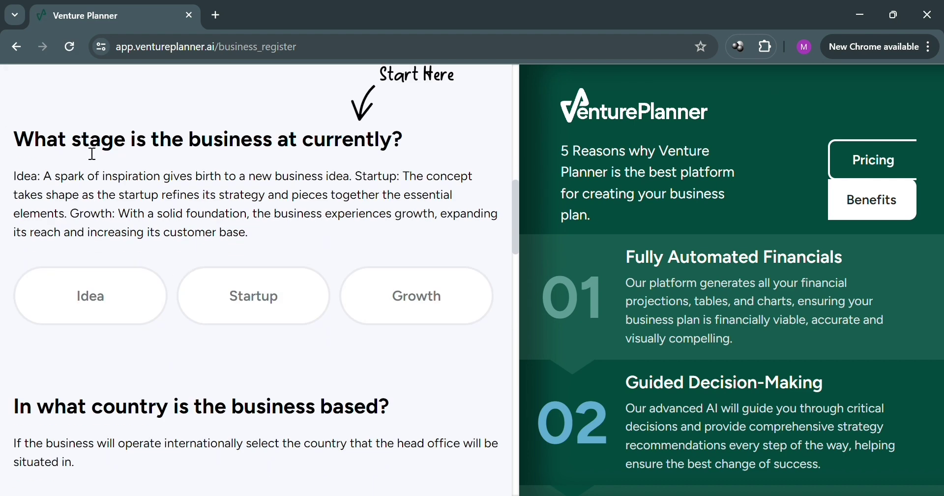
pyautogui.click(305, 300)
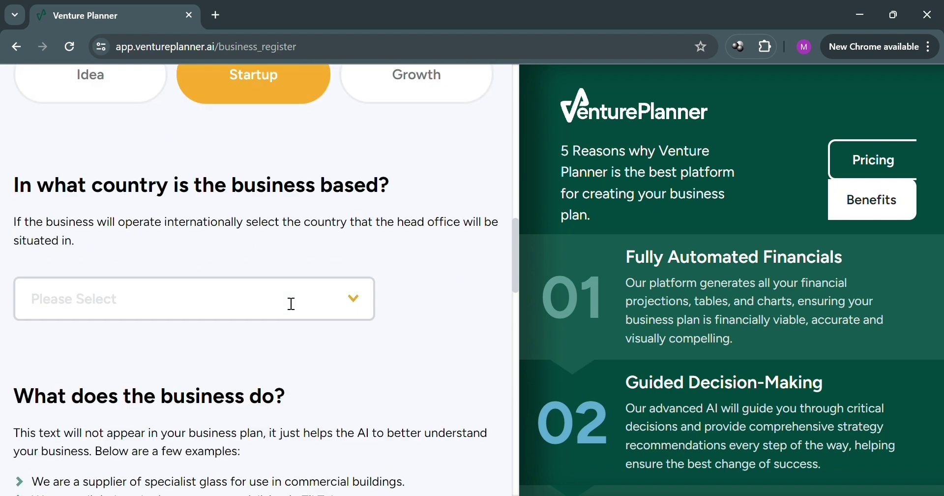
# Set the country where the business is based to Philippines.
pyautogui.click(163, 302)
pyautogui.click(150, 352)
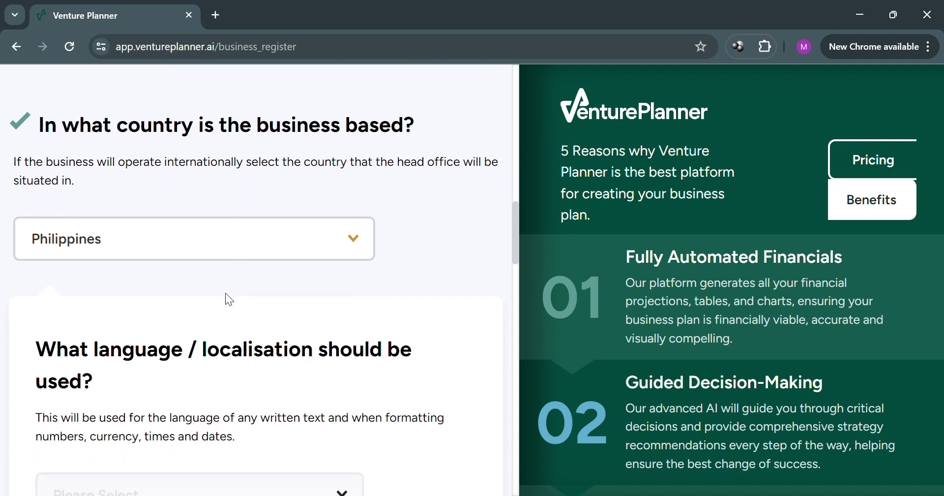
pyautogui.click(352, 241)
# Set the plan's language and localisation to English (American Samoa).
pyautogui.scroll(-8, 289, 315)
pyautogui.scroll(-3, 290, 310)
pyautogui.click(387, 202)
pyautogui.click(162, 273)
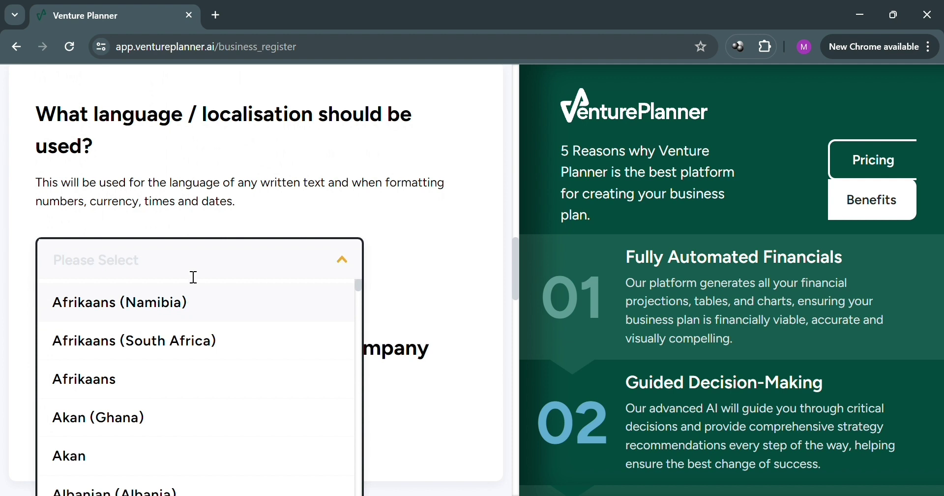
pyautogui.write('eng')
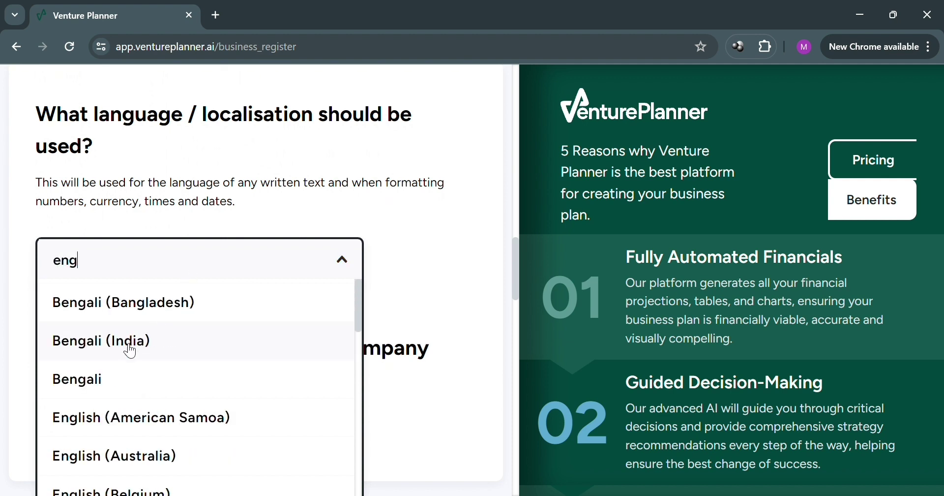
pyautogui.scroll(-1, 150, 421)
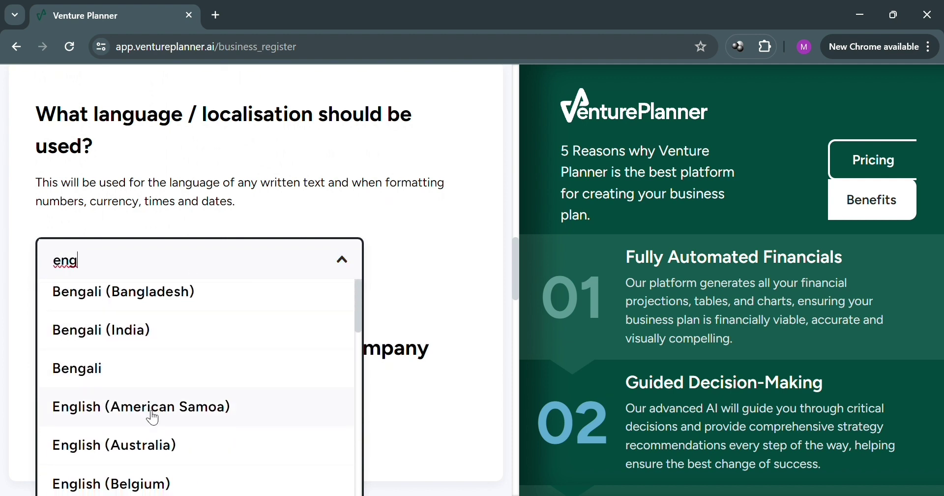
pyautogui.scroll(-2, 153, 418)
pyautogui.click(165, 343)
# Set the currency for the company financials to Philippines Peso.
pyautogui.click(209, 305)
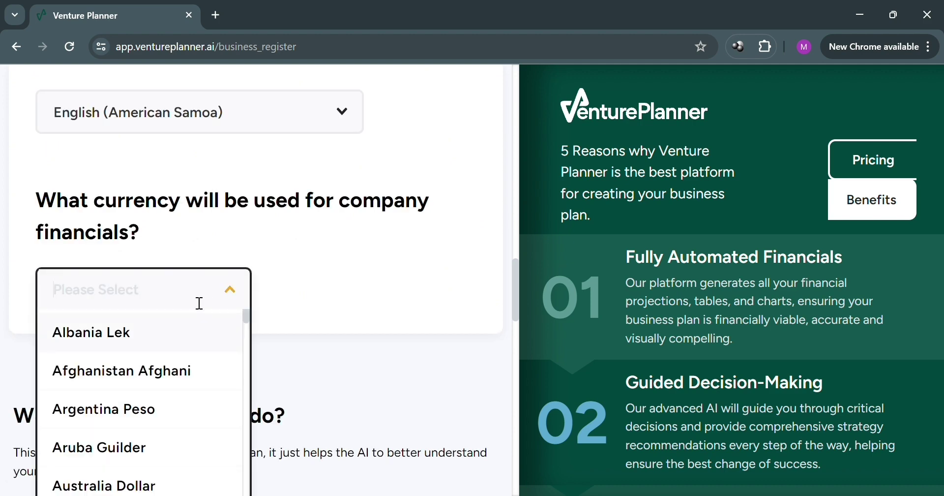
pyautogui.write('p')
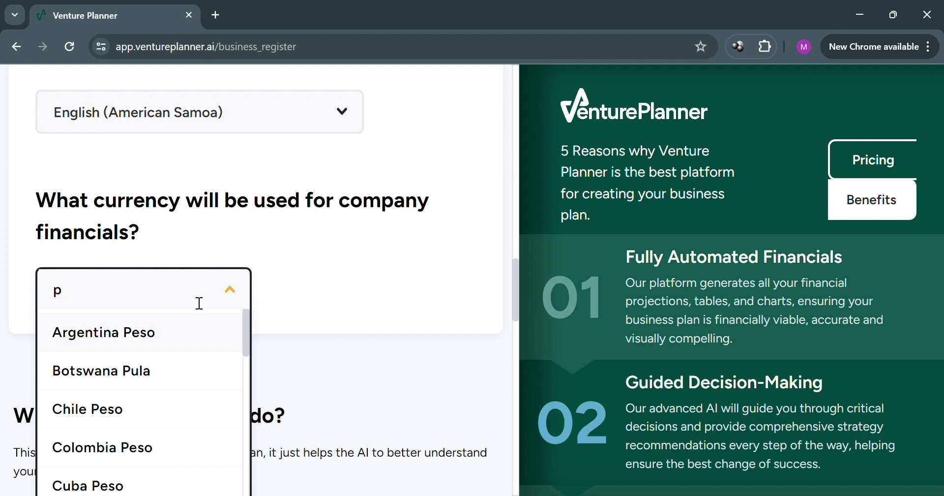
pyautogui.write('hilippines Peso')
pyautogui.click(147, 331)
# Describe what the business does as "Selling Shoes".
pyautogui.scroll(2, 102, 264)
pyautogui.scroll(-1, 196, 313)
pyautogui.click(265, 334)
pyautogui.write('Selling Shoes')
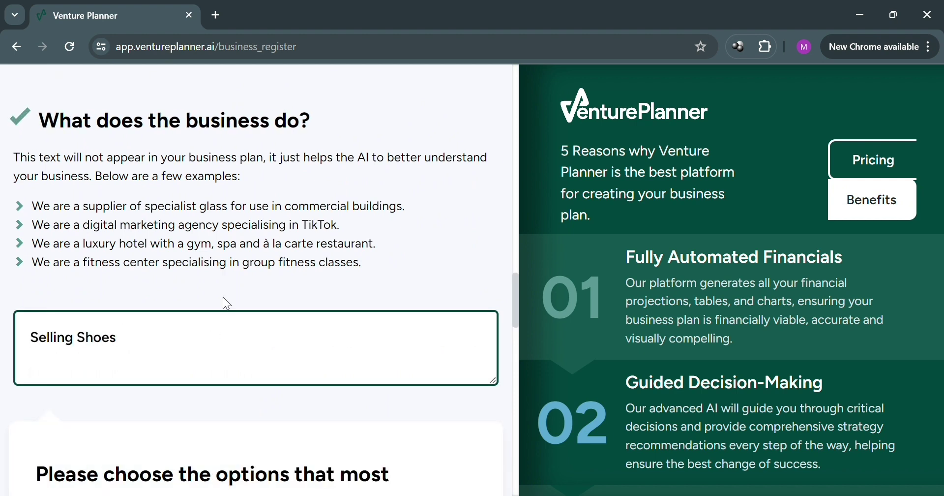
# Load the AI suggestions for the business description and choose Footwear Store.
pyautogui.scroll(-5, 260, 340)
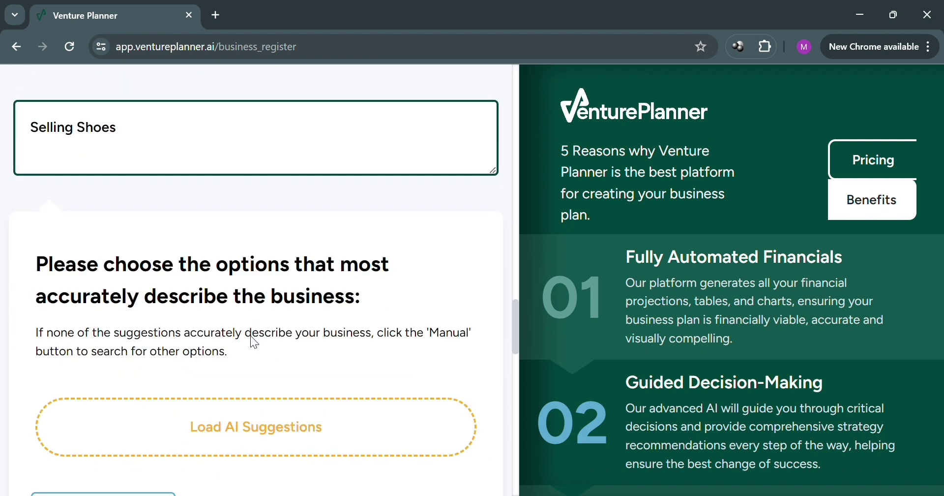
pyautogui.scroll(-2, 148, 351)
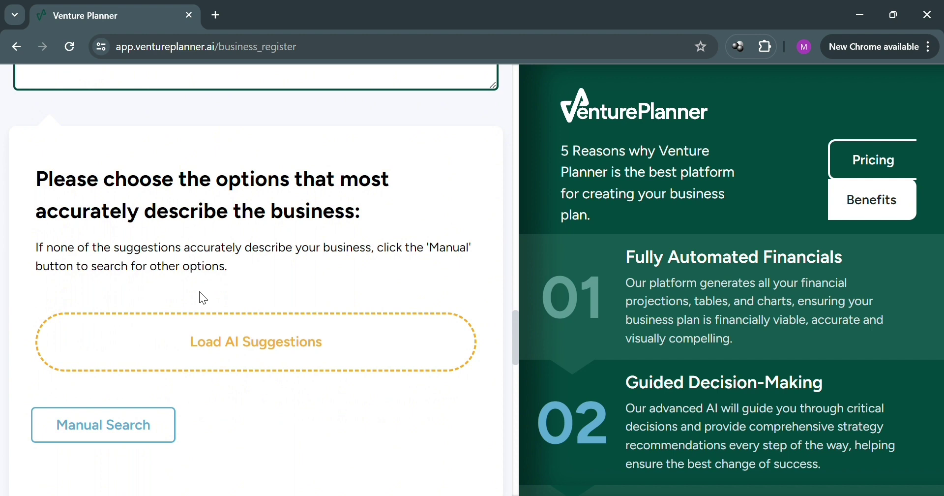
pyautogui.click(312, 348)
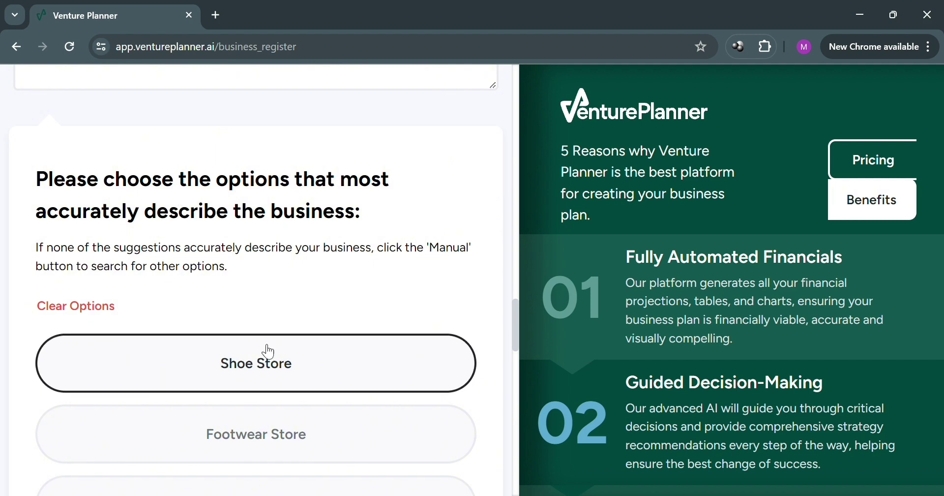
pyautogui.scroll(-3, 142, 418)
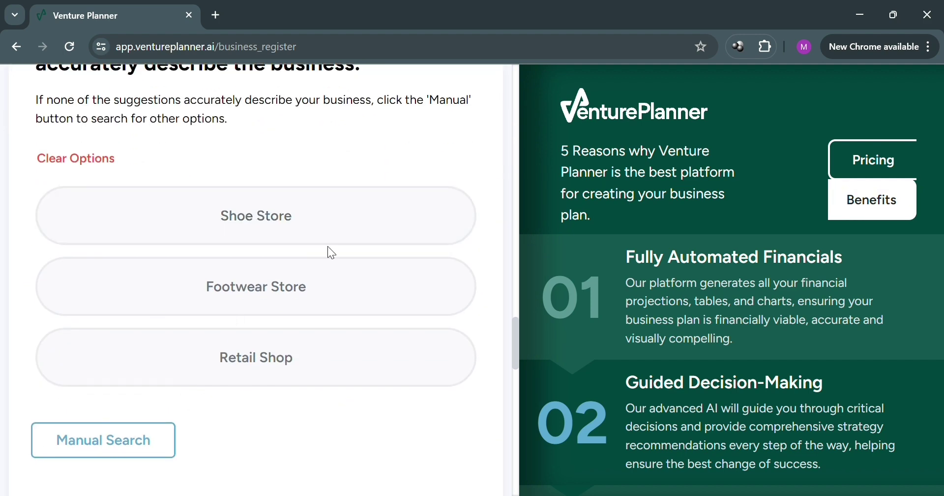
pyautogui.click(317, 308)
# Enter "Wear it" as the name of the business.
pyautogui.scroll(-2, 290, 331)
pyautogui.scroll(-6, 286, 325)
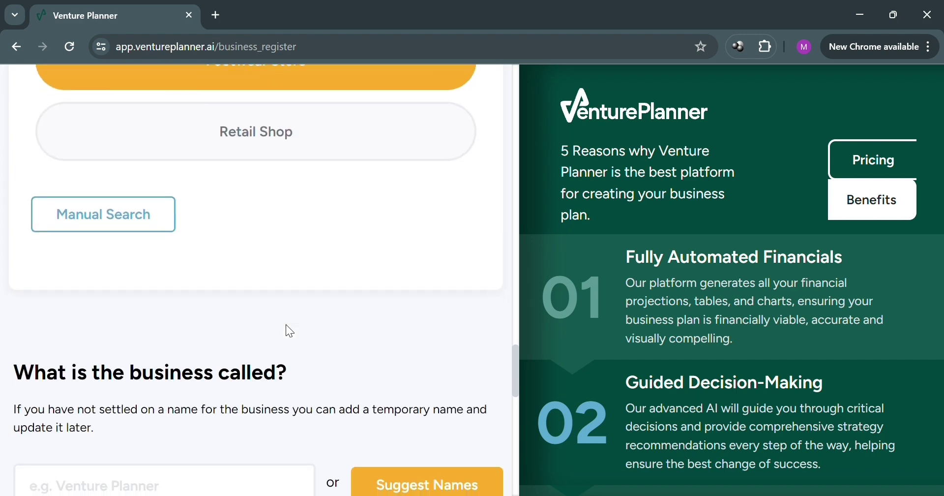
pyautogui.click(126, 343)
pyautogui.write('Wear it')
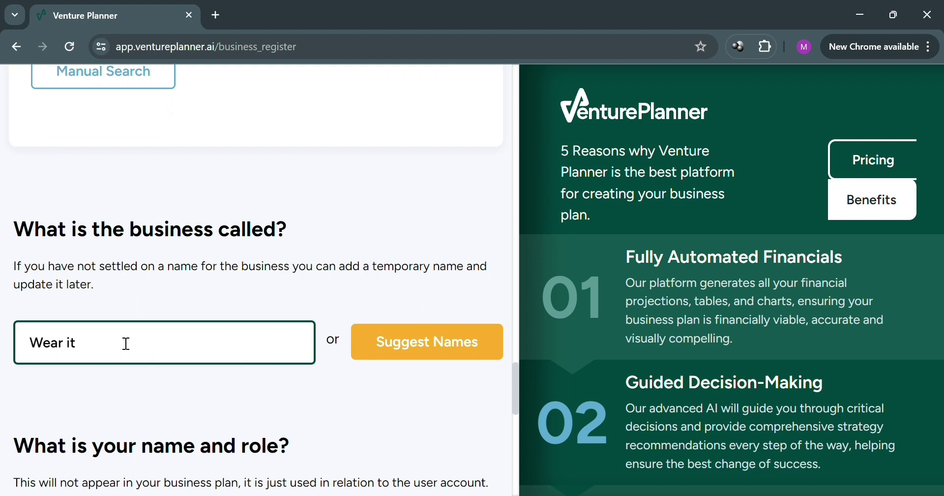
# Generate suggested business names and pick Foot Forward as the name of the business.
pyautogui.scroll(-2, 325, 327)
pyautogui.click(435, 284)
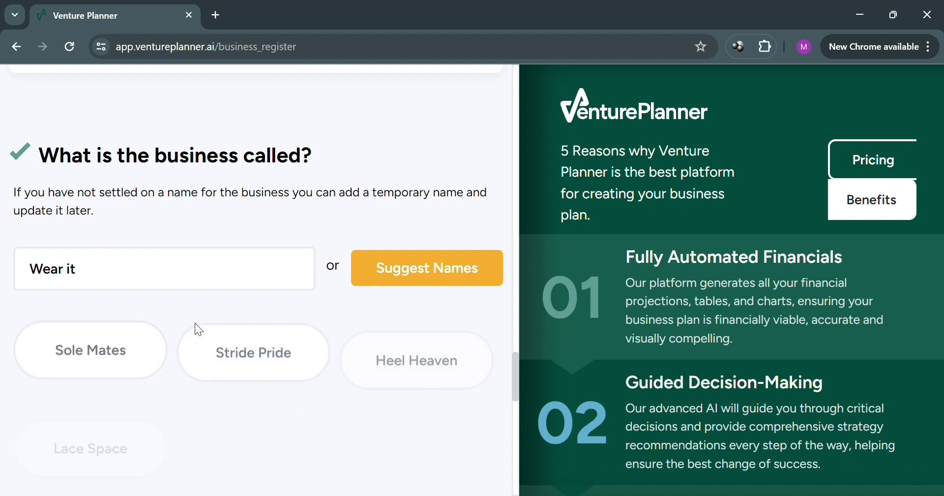
pyautogui.scroll(-2, 289, 342)
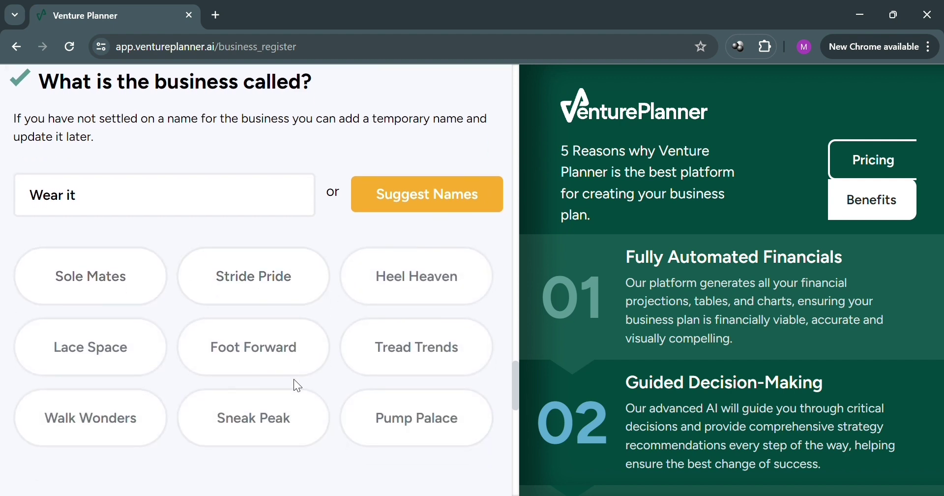
pyautogui.click(280, 353)
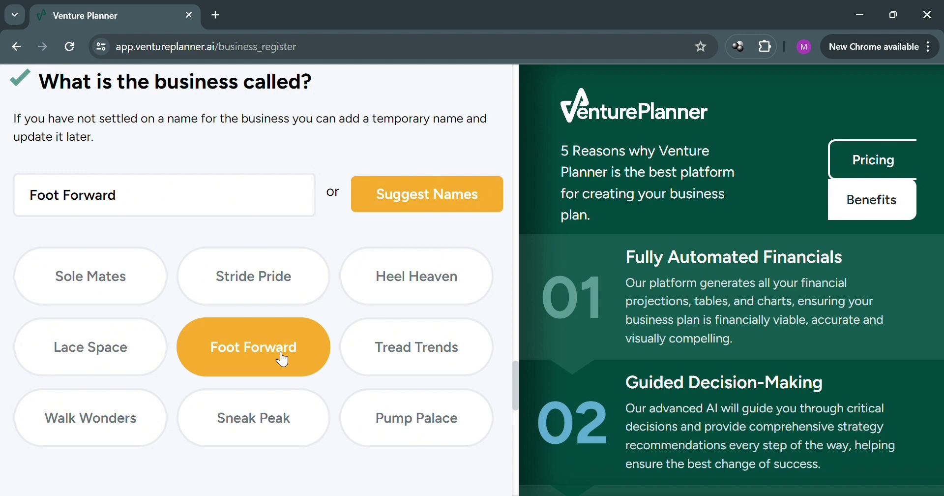
# Enter the account holder's name and set their role to Founder.
pyautogui.scroll(-5, 282, 360)
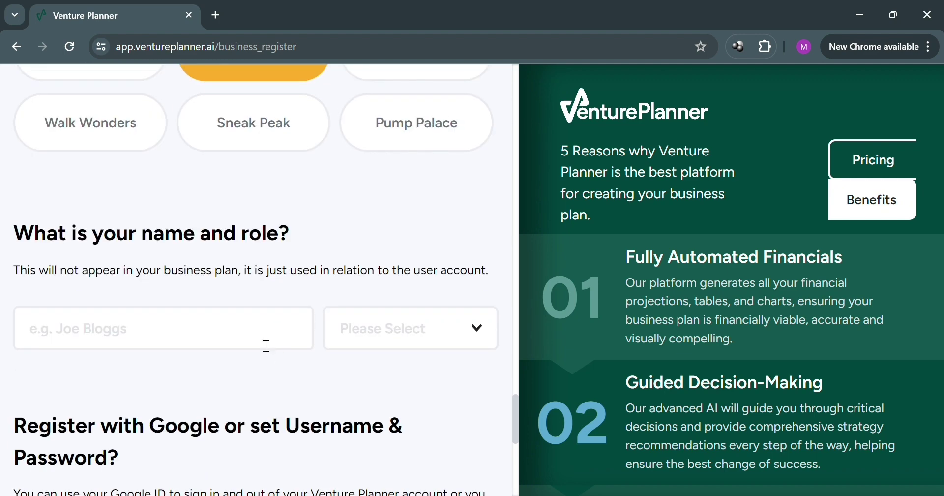
pyautogui.click(222, 347)
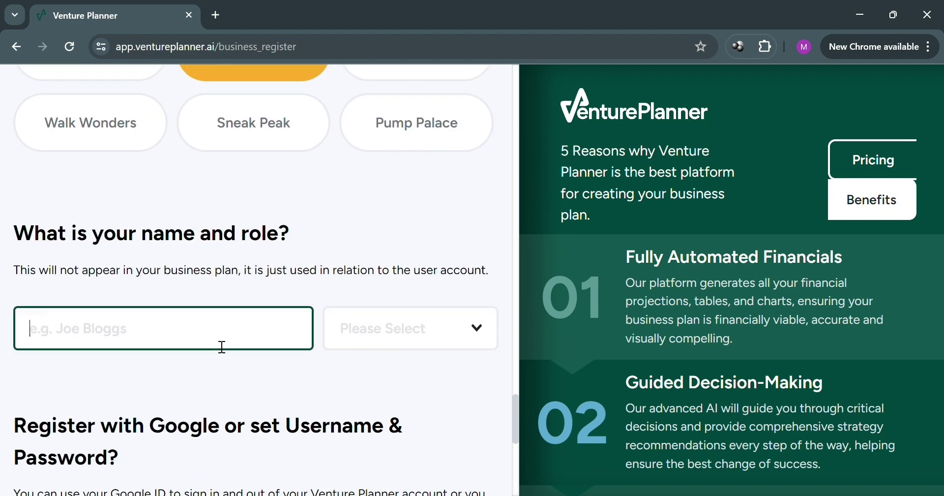
pyautogui.write('Mark A')
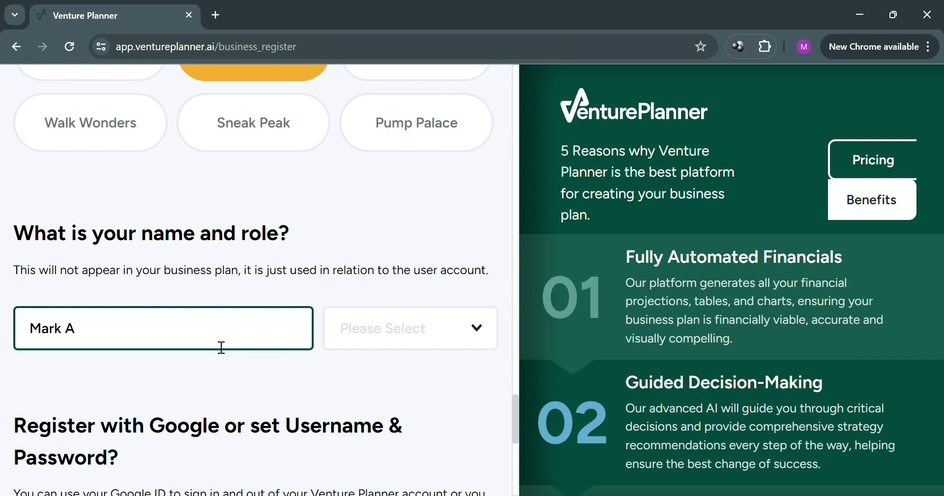
pyautogui.click(486, 327)
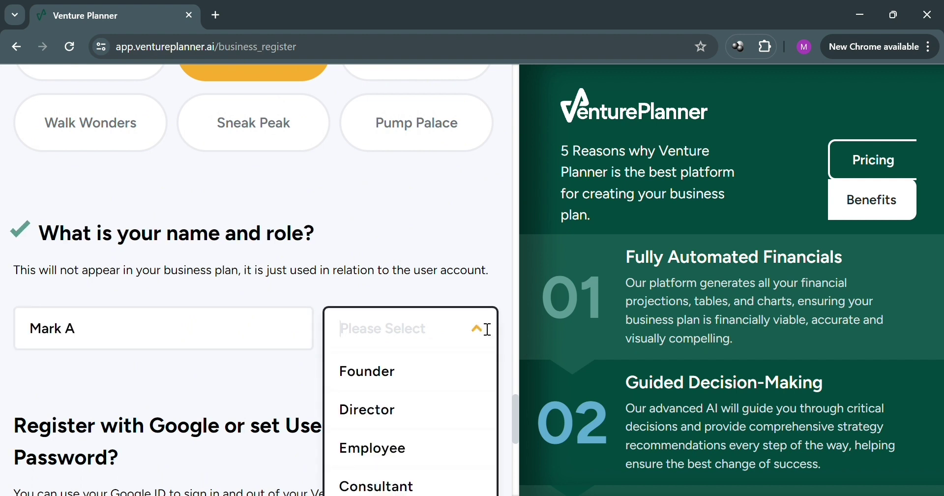
pyautogui.click(350, 388)
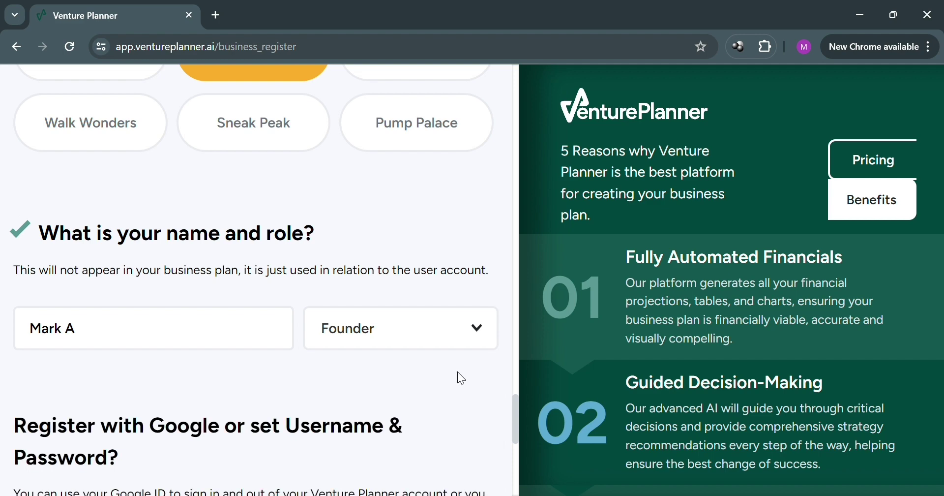
# Choose to register by creating a username and review the email address and password fields.
pyautogui.scroll(-5, 373, 386)
pyautogui.scroll(-3, 88, 231)
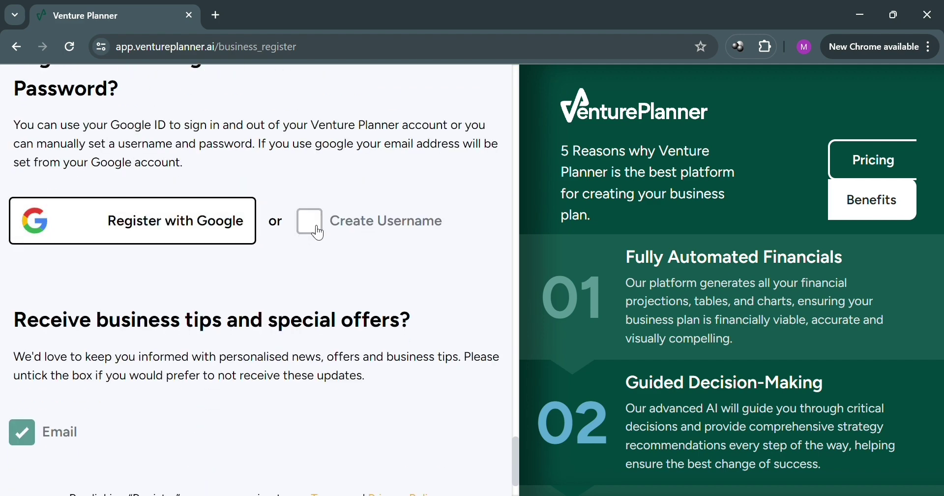
pyautogui.click(317, 229)
pyautogui.scroll(-8, 232, 393)
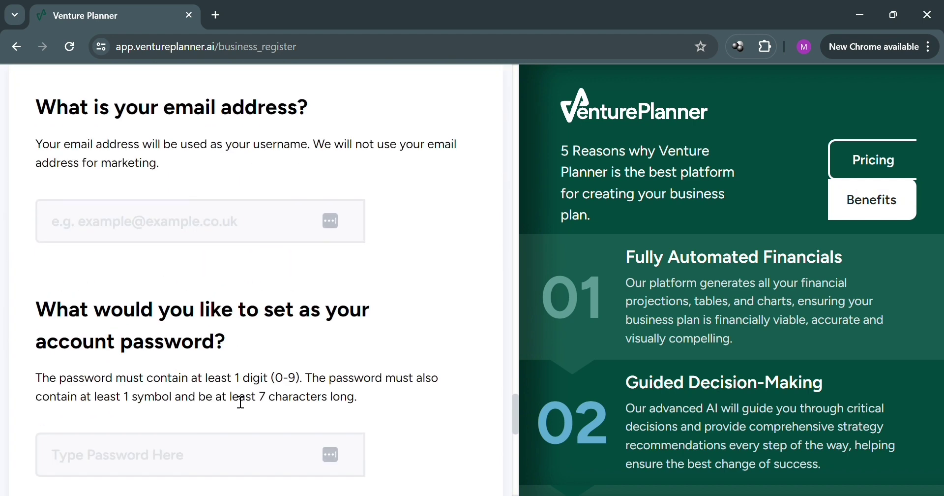
pyautogui.scroll(-4, 240, 402)
pyautogui.scroll(15, 239, 401)
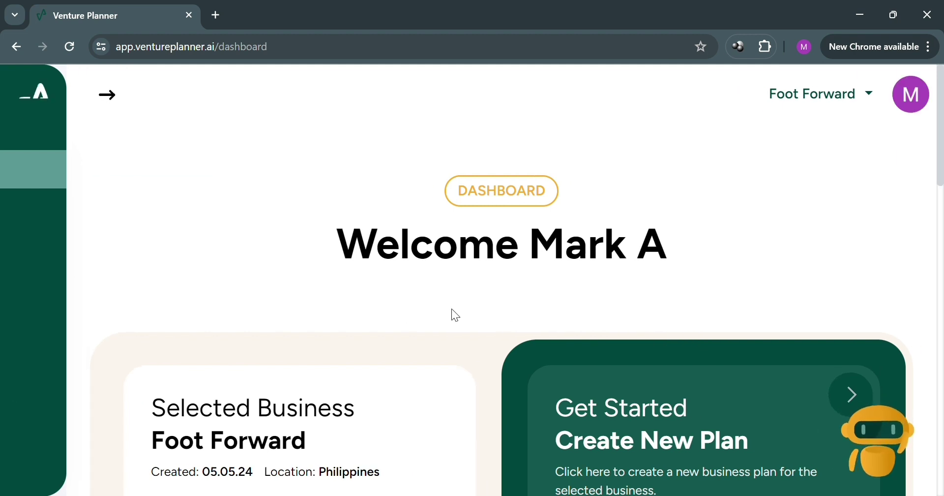
# Create a new plan of type Business Plan, named Business Plan 1, for the Foot Forward business from the dashboard.
pyautogui.scroll(-2, 376, 321)
pyautogui.scroll(-4, 507, 286)
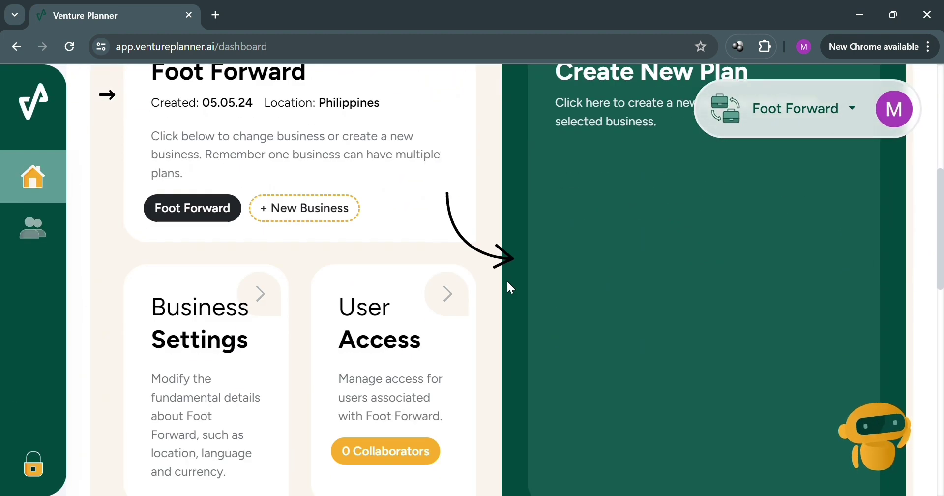
pyautogui.scroll(3, 620, 270)
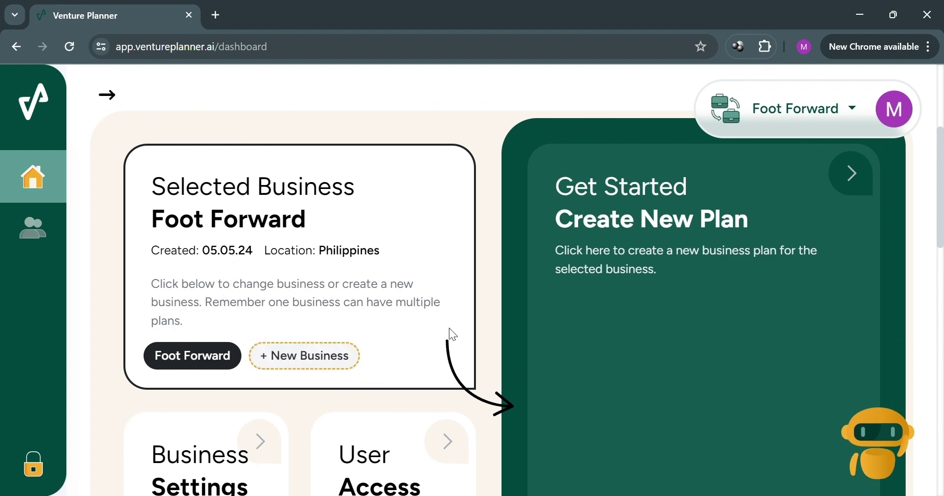
pyautogui.scroll(-12, 543, 303)
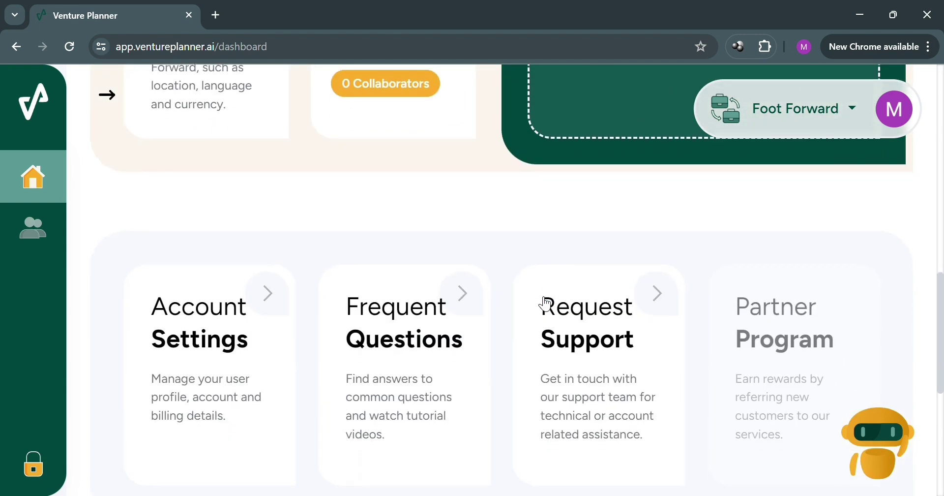
pyautogui.scroll(-3, 543, 301)
pyautogui.scroll(12, 538, 295)
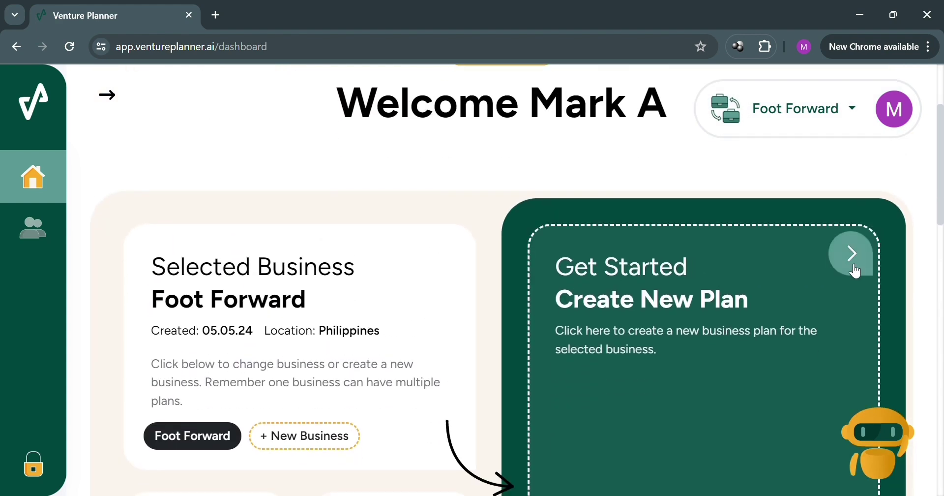
pyautogui.click(856, 268)
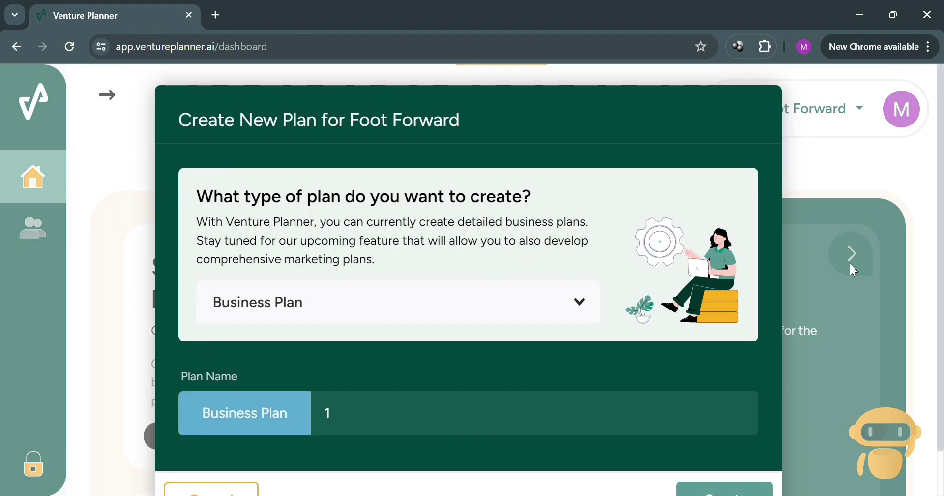
pyautogui.scroll(-1, 274, 406)
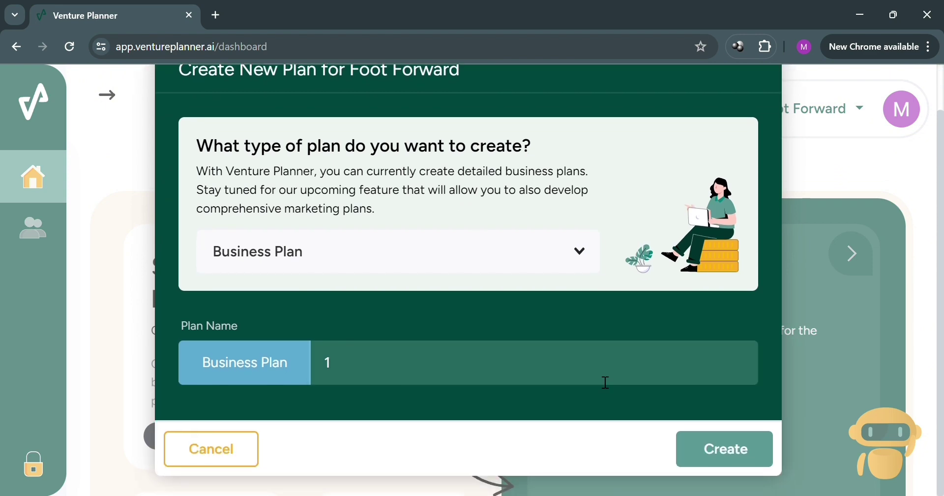
pyautogui.click(742, 457)
pyautogui.click(744, 458)
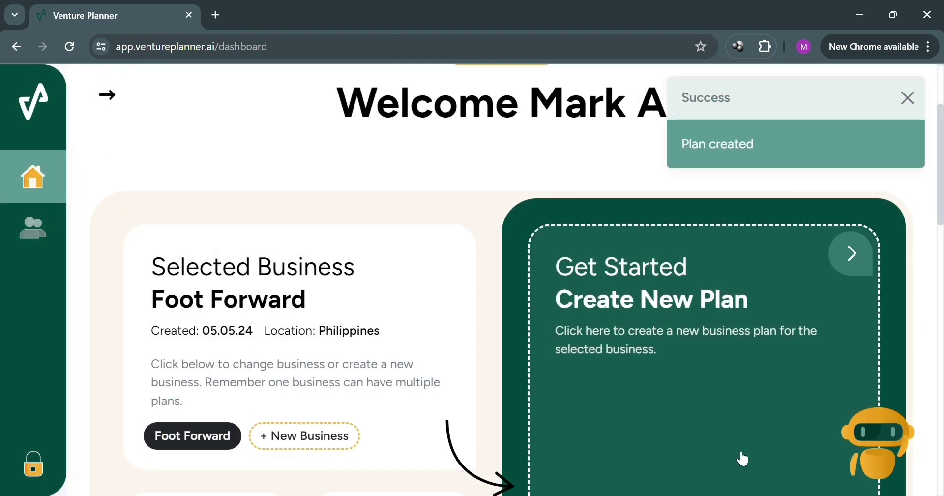
# Look over the new plan's dashboard options and view the Edit Plan page with its plan setup instructions.
pyautogui.scroll(-4, 575, 354)
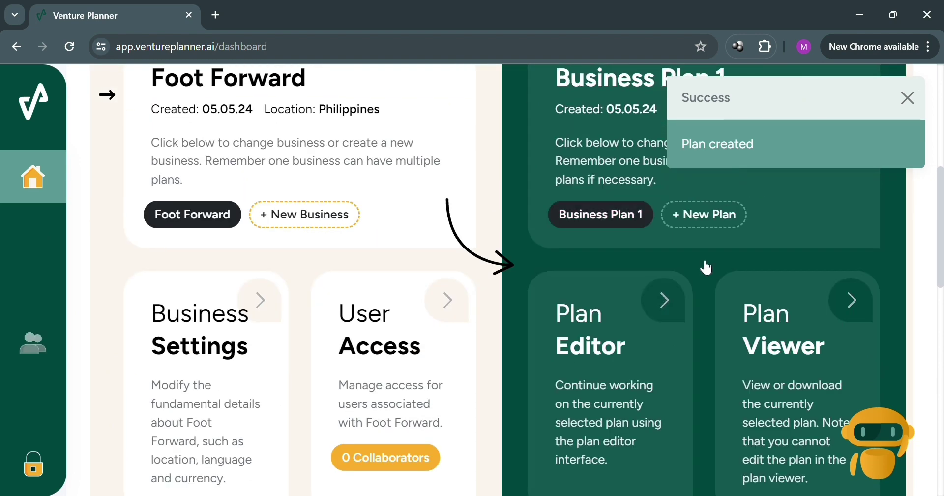
pyautogui.scroll(-2, 706, 266)
pyautogui.scroll(1, 698, 300)
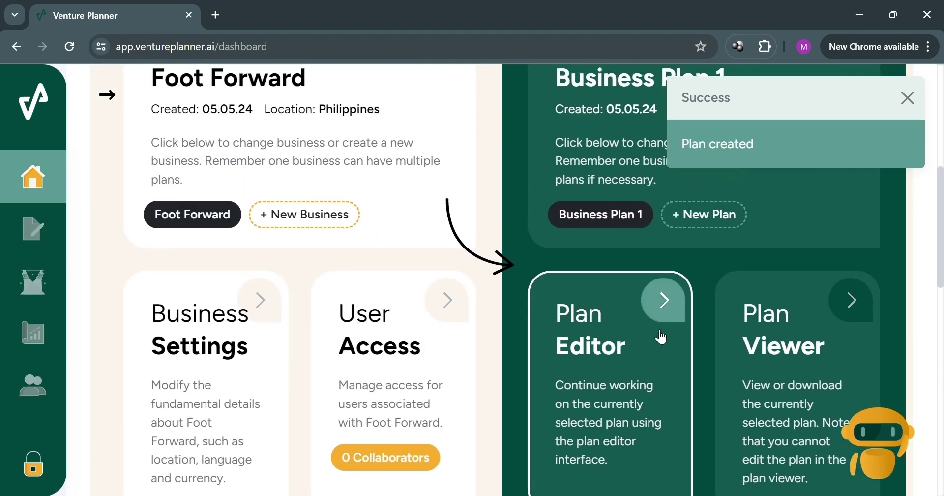
pyautogui.scroll(-3, 659, 332)
pyautogui.scroll(3, 660, 330)
pyautogui.scroll(-1, 661, 329)
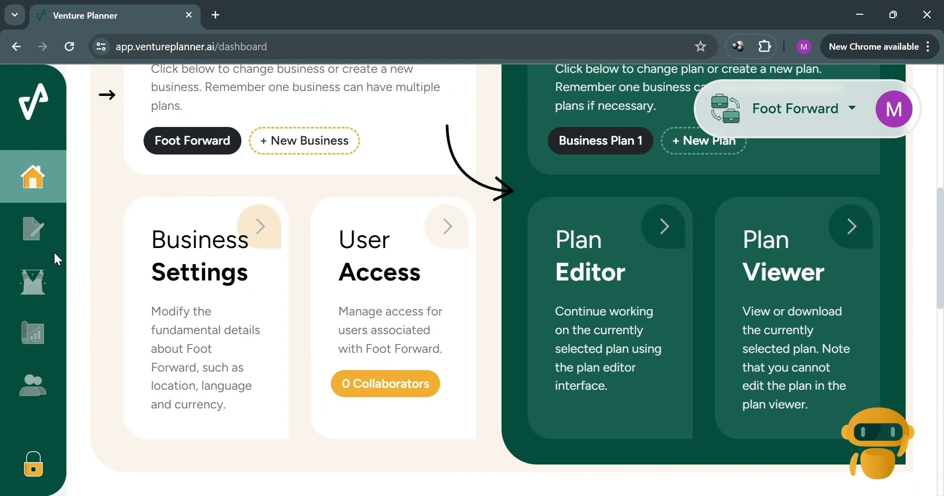
pyautogui.moveTo(56, 253)
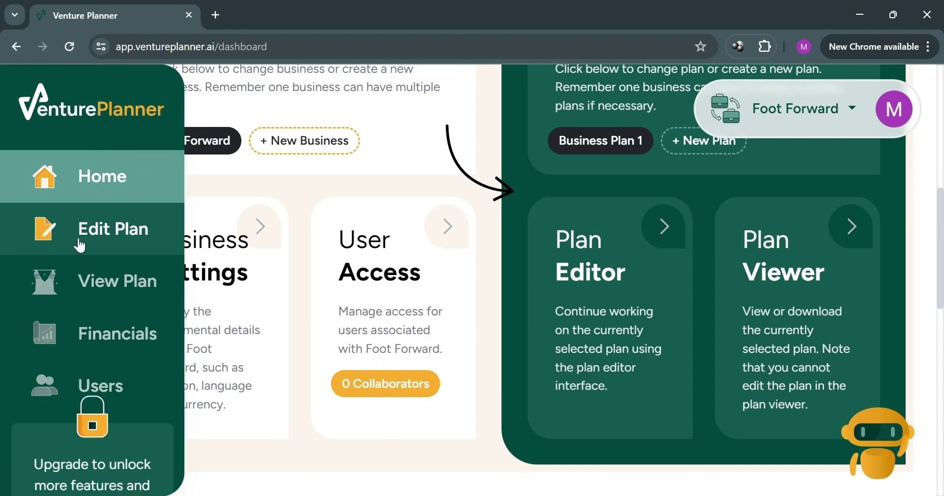
pyautogui.click(123, 243)
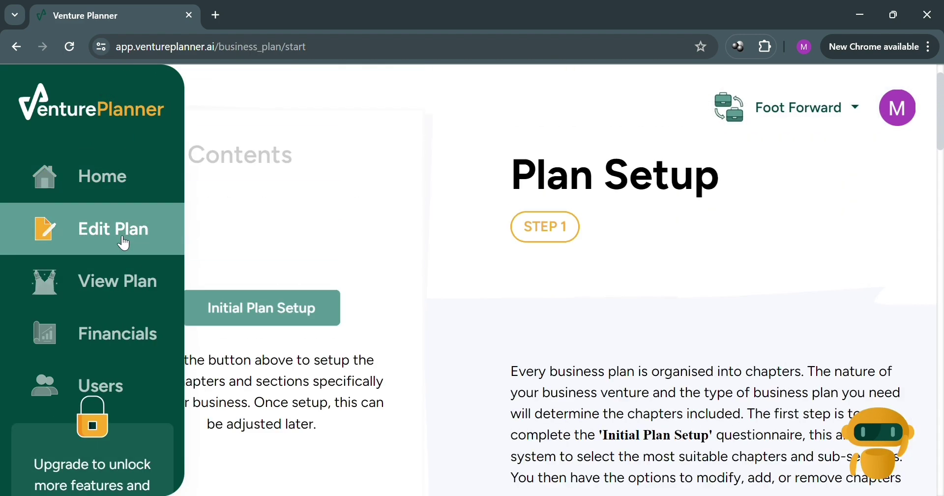
pyautogui.scroll(-1, 367, 338)
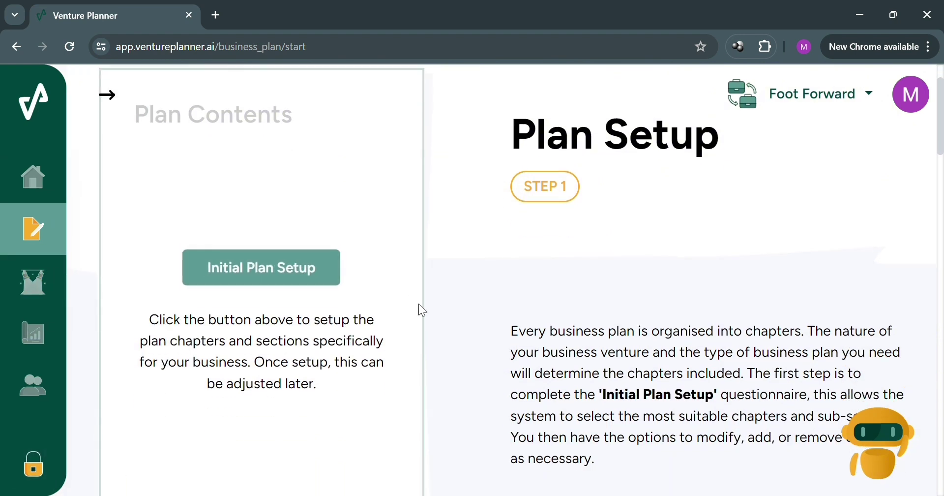
# View the View Plan page and the Financials page of the business plan.
pyautogui.moveTo(7, 280)
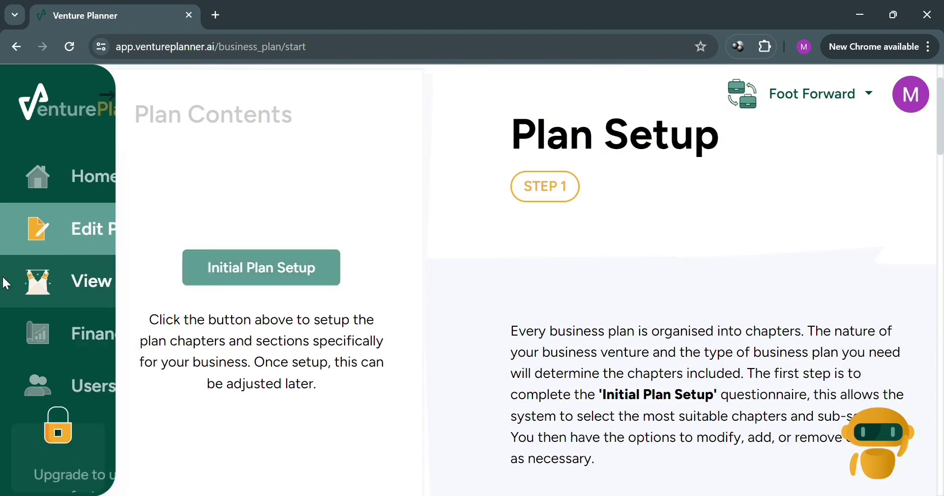
pyautogui.click(64, 291)
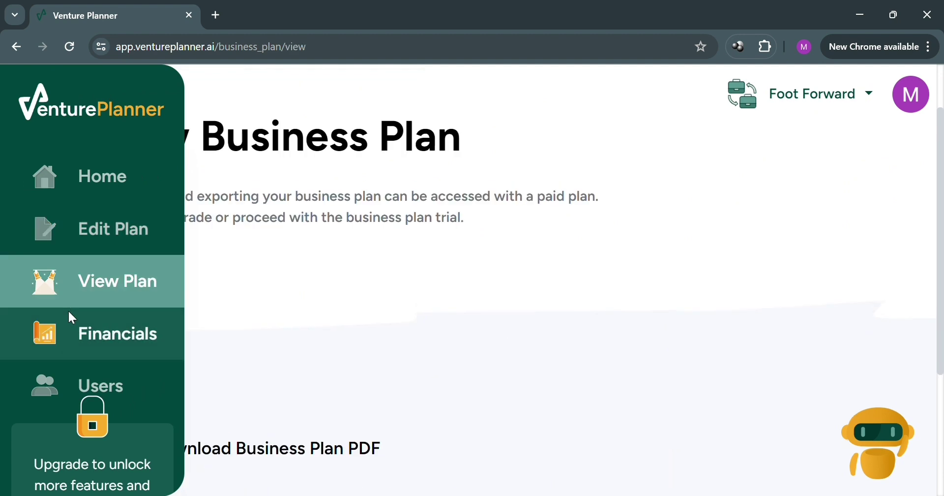
pyautogui.click(87, 342)
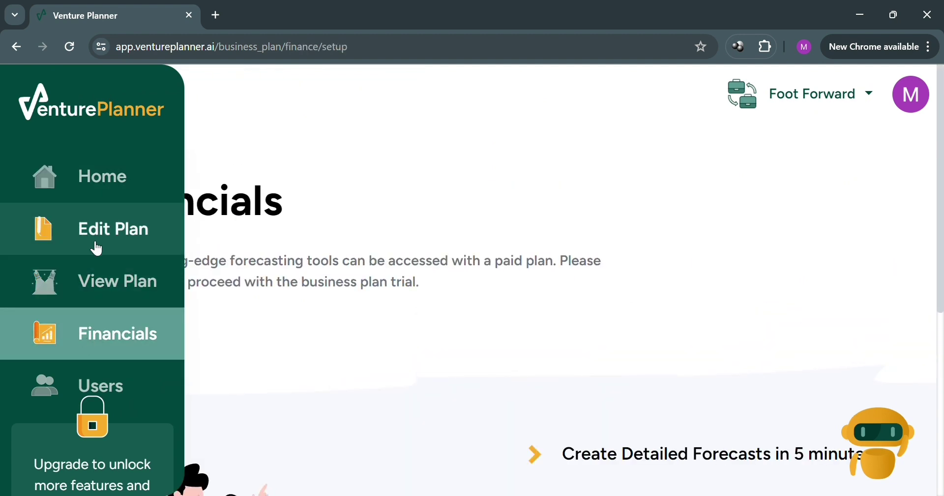
# Return to the home dashboard and open Business Plan 1 in the Plan Editor.
pyautogui.click(112, 194)
pyautogui.scroll(-5, 677, 351)
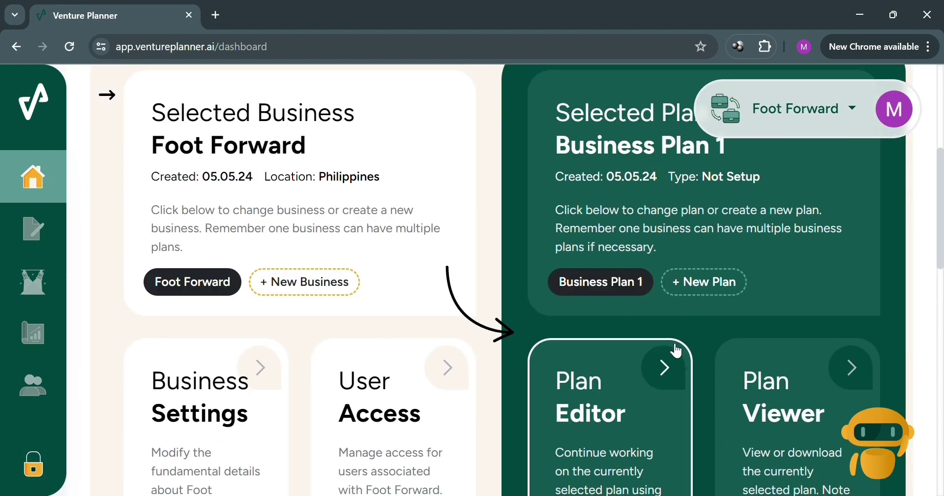
pyautogui.scroll(-2, 662, 413)
pyautogui.click(675, 228)
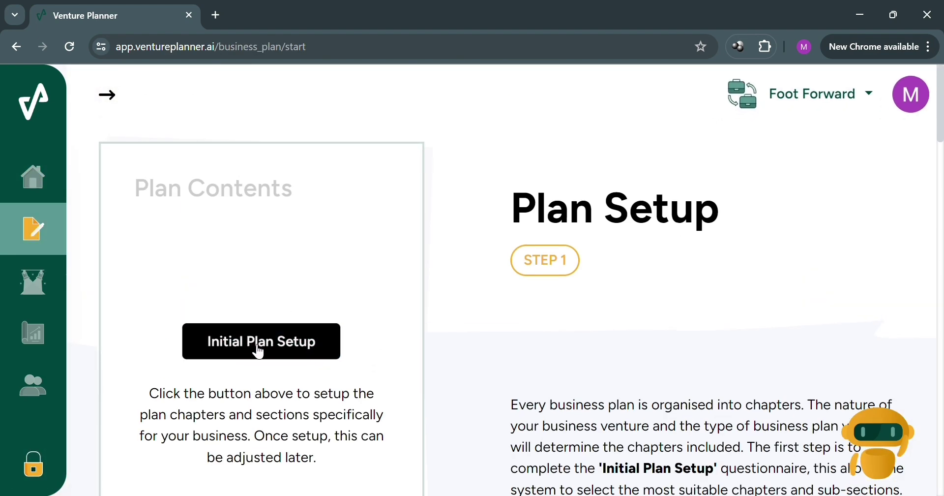
# Open the Initial Plan Setup questionnaire and answer Yes to whether steps have been taken to establish the business.
pyautogui.scroll(-2, 316, 268)
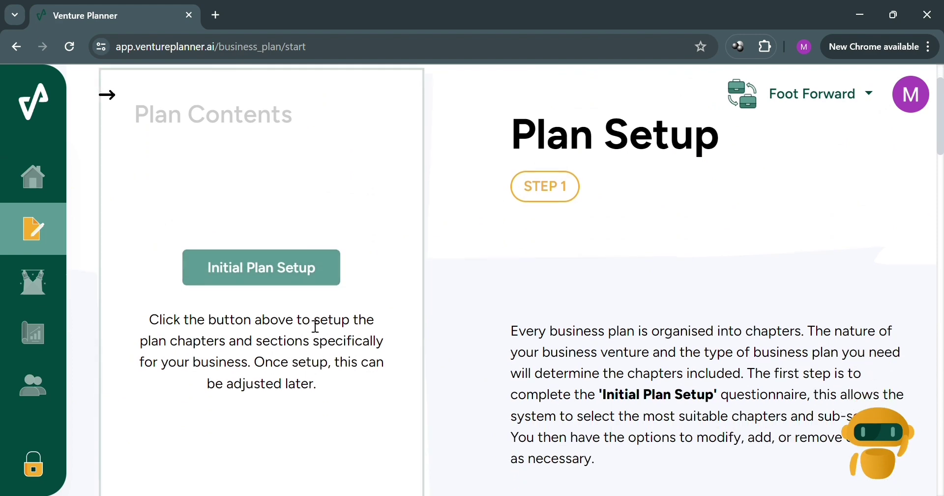
pyautogui.click(275, 285)
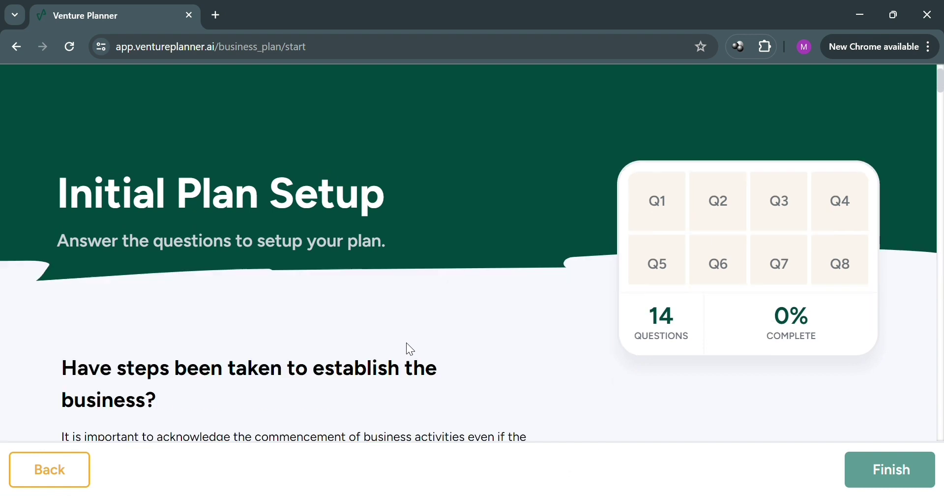
pyautogui.scroll(-3, 239, 369)
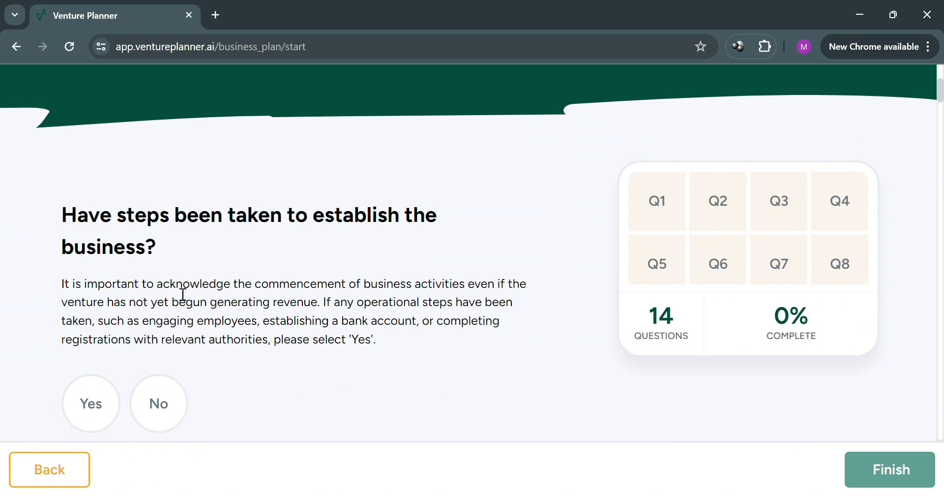
pyautogui.click(93, 406)
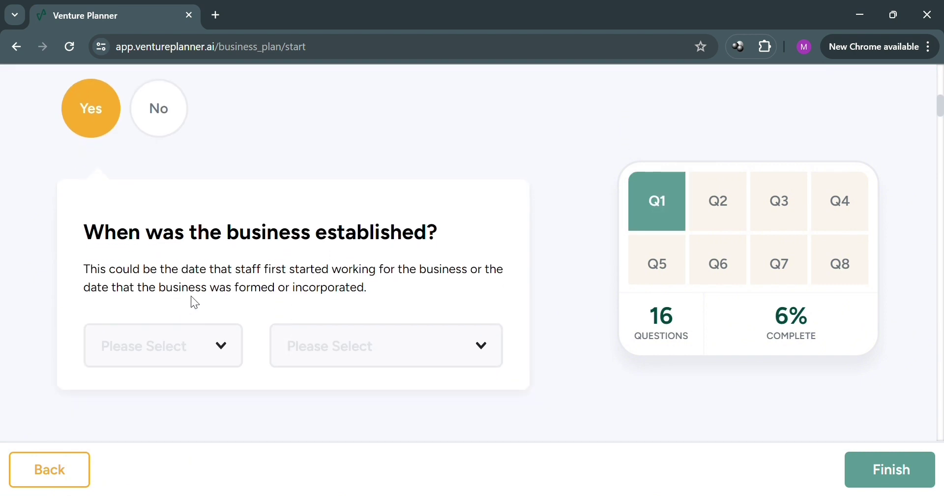
# Set the date the business was established to July 2023.
pyautogui.click(226, 357)
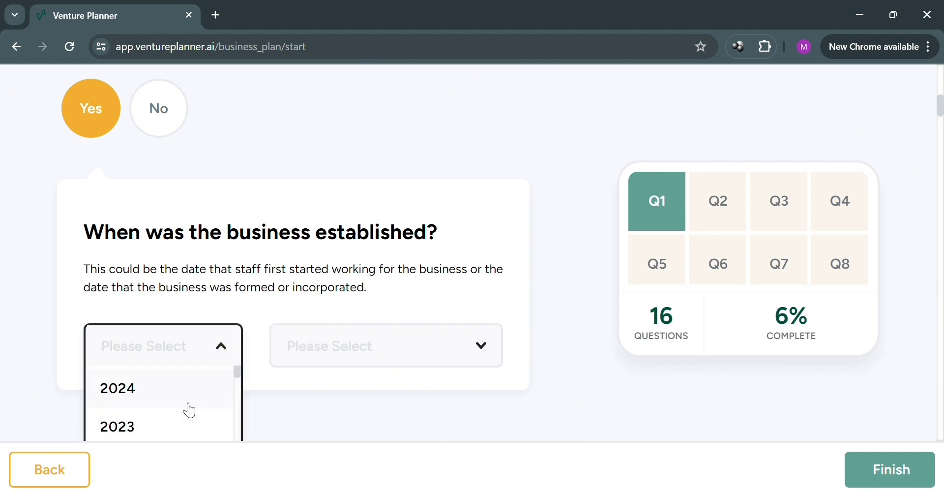
pyautogui.click(189, 437)
pyautogui.click(350, 361)
pyautogui.scroll(-1, 353, 390)
pyautogui.scroll(-4, 353, 389)
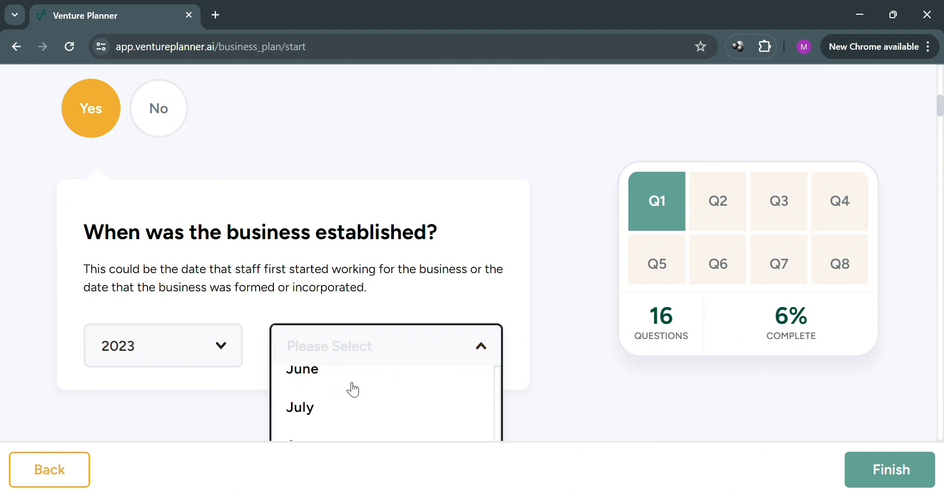
pyautogui.click(337, 418)
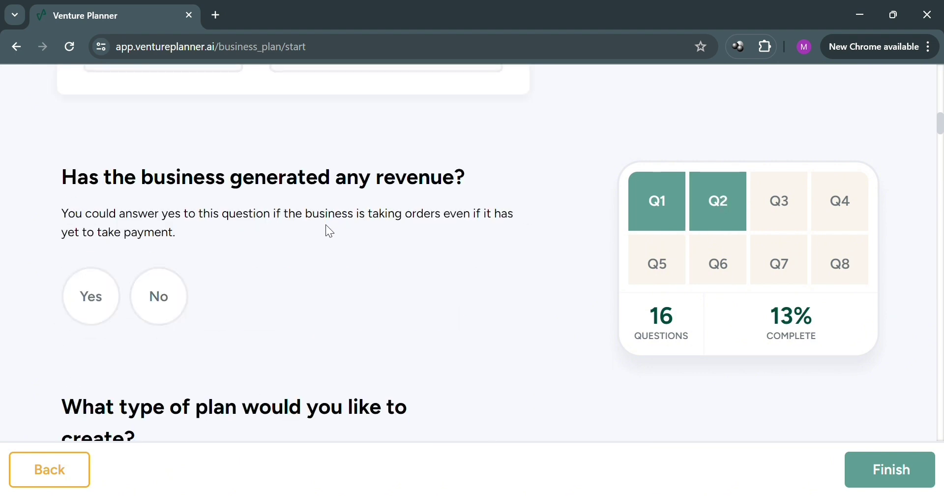
# Answer Yes to whether the business has generated revenue, and set the trading start to 2023, Q2 (April - June).
pyautogui.click(110, 301)
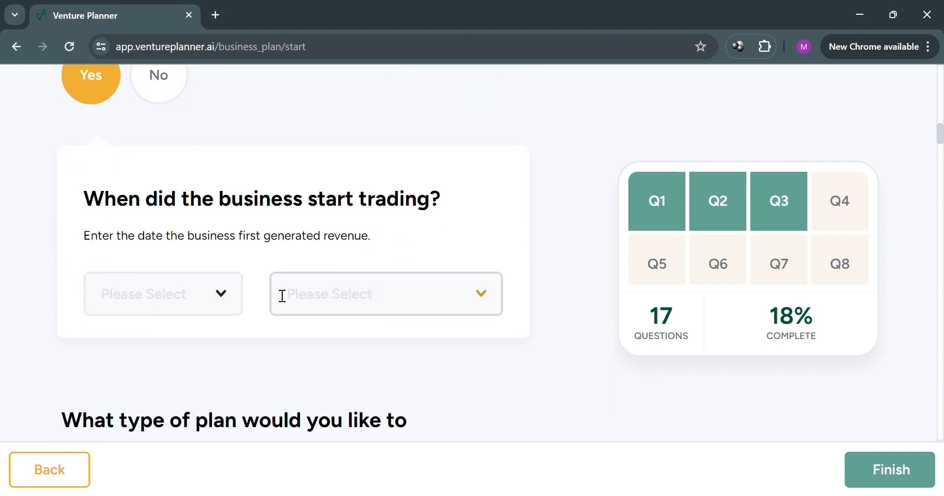
pyautogui.click(235, 298)
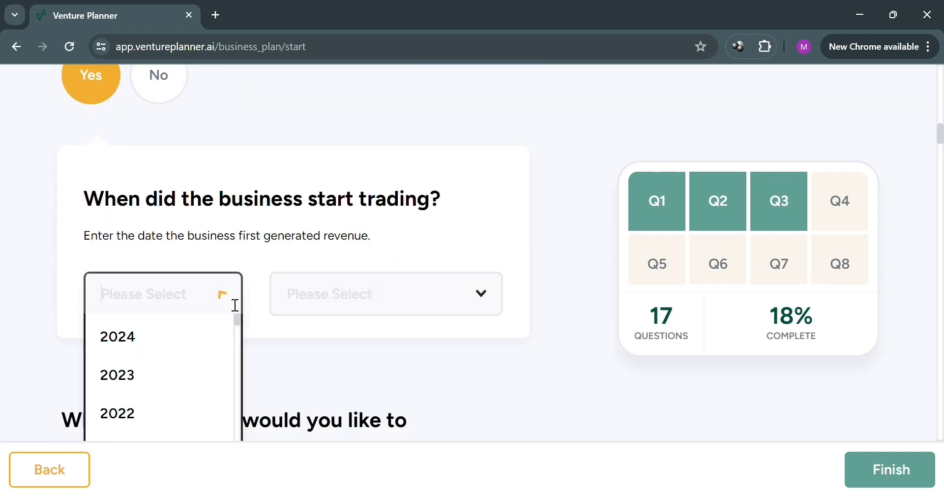
pyautogui.click(185, 385)
pyautogui.click(422, 306)
pyautogui.scroll(-3, 390, 369)
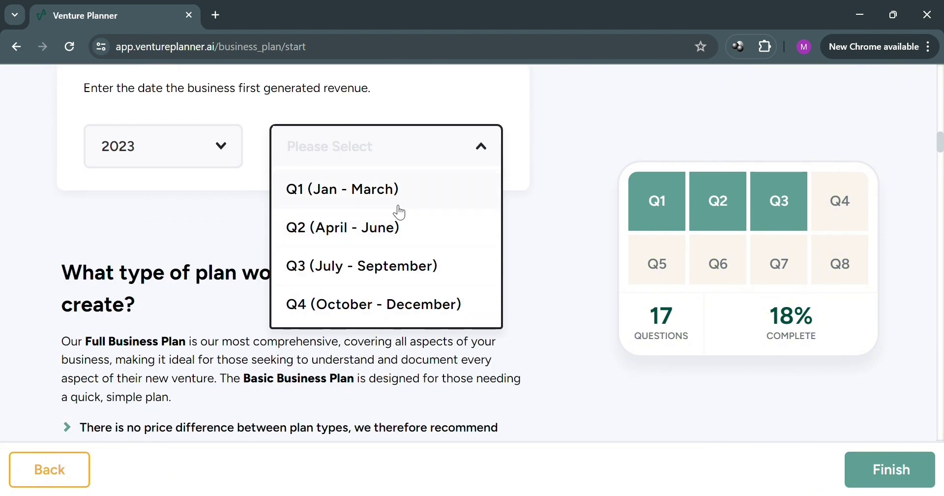
pyautogui.click(397, 239)
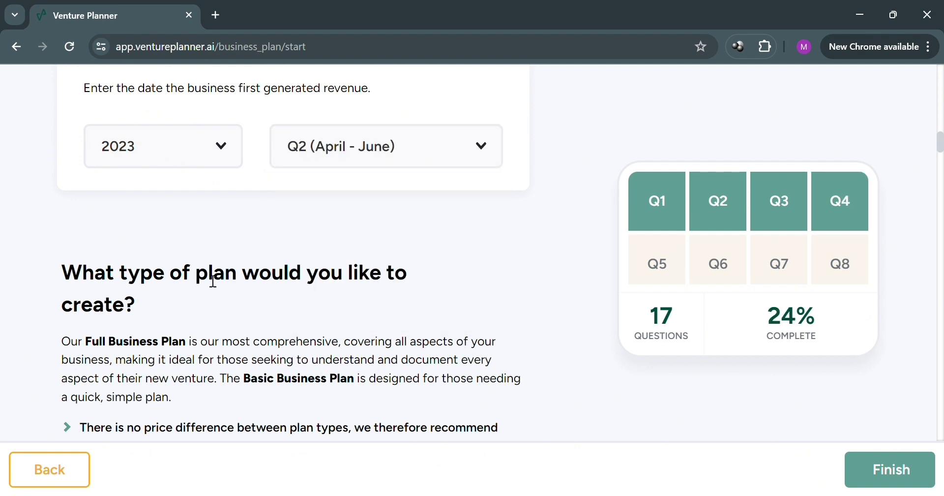
# Choose Basic Business Plan as the plan type and Sole Proprietorship as the legal structure of the business.
pyautogui.scroll(-3, 210, 278)
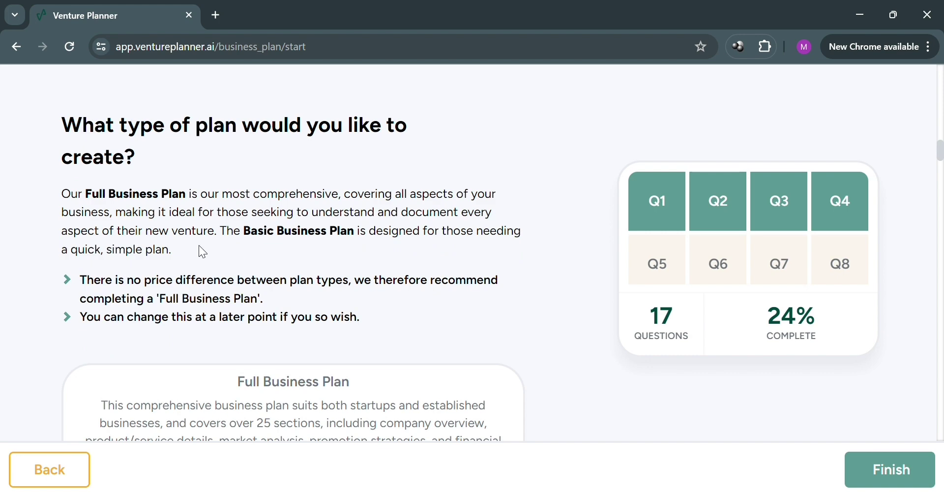
pyautogui.scroll(-5, 199, 244)
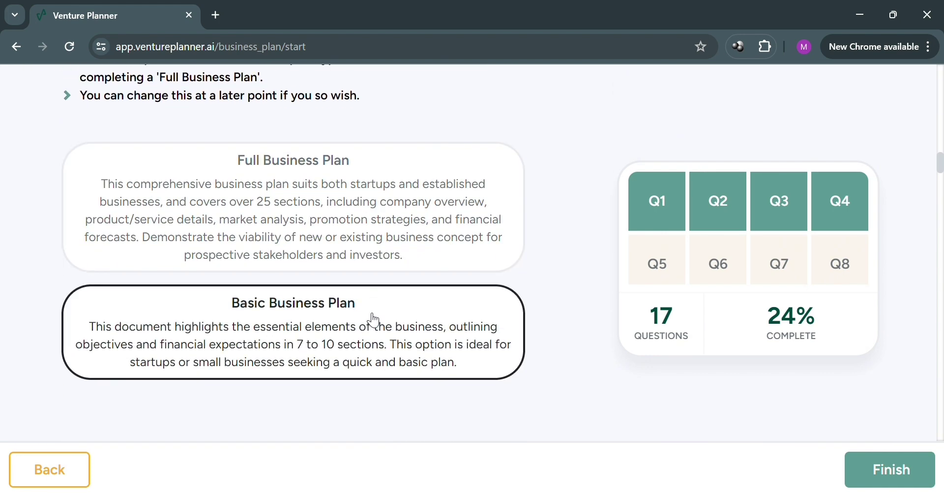
pyautogui.click(364, 333)
pyautogui.scroll(-9, 367, 337)
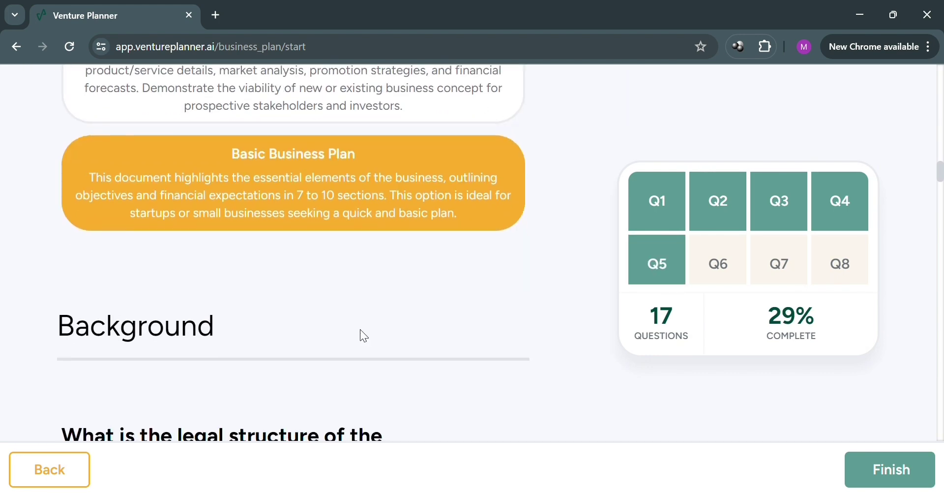
pyautogui.scroll(1, 215, 202)
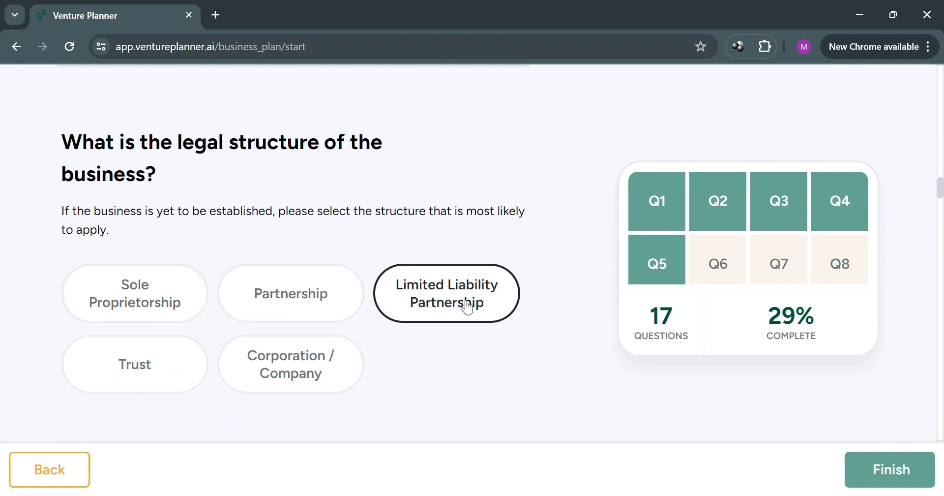
pyautogui.click(172, 297)
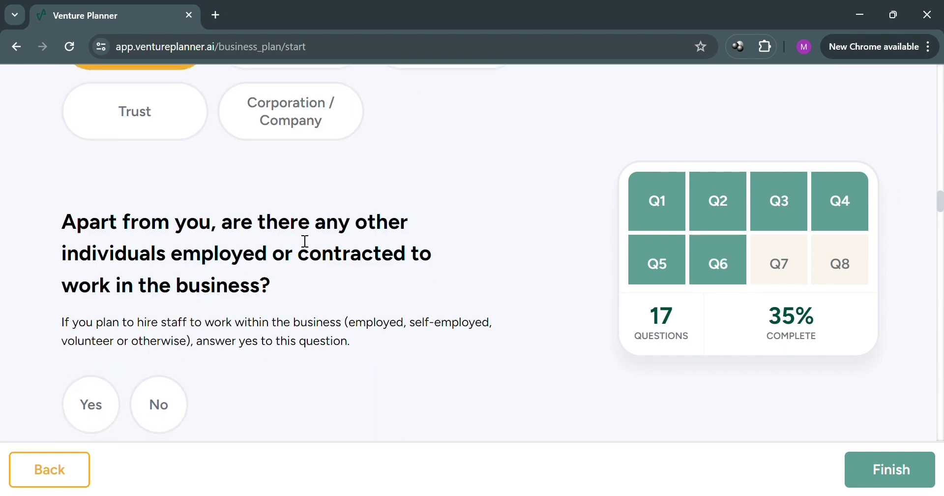
# Answer No to other individuals working in the business and Yes to this changing in the short to medium term.
pyautogui.scroll(-1, 169, 417)
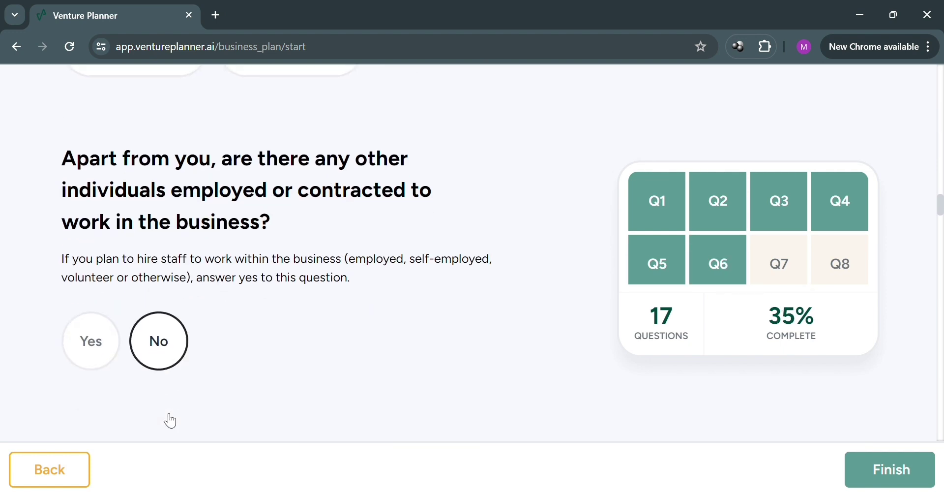
pyautogui.click(179, 331)
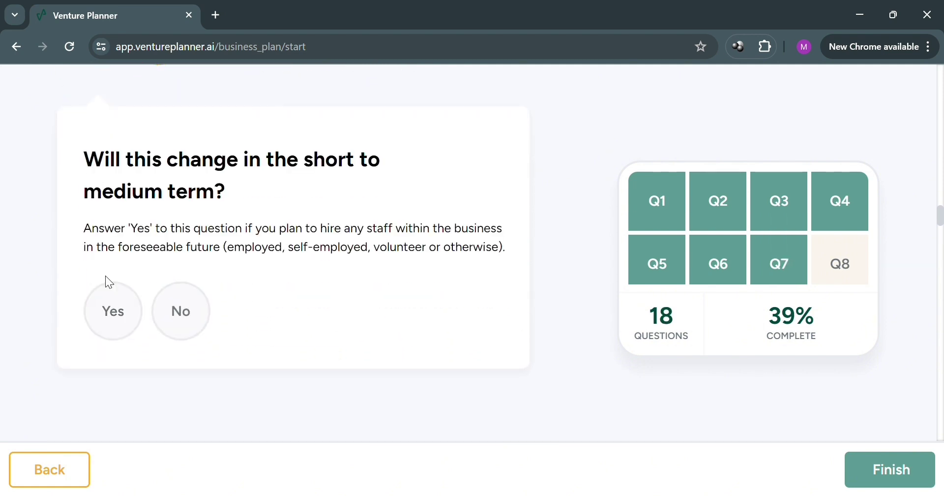
pyautogui.scroll(-1, 246, 221)
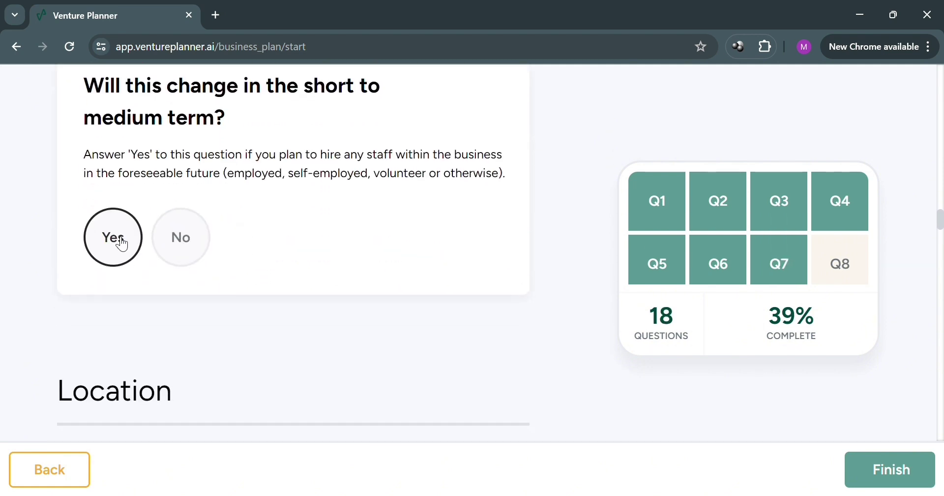
pyautogui.click(122, 244)
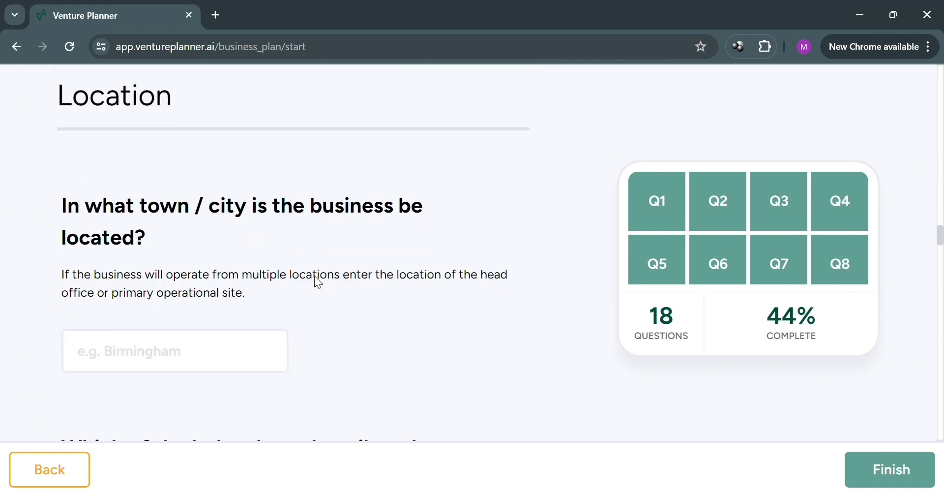
# Enter Naga as the town or city where the business is located.
pyautogui.scroll(-3, 210, 267)
pyautogui.click(209, 208)
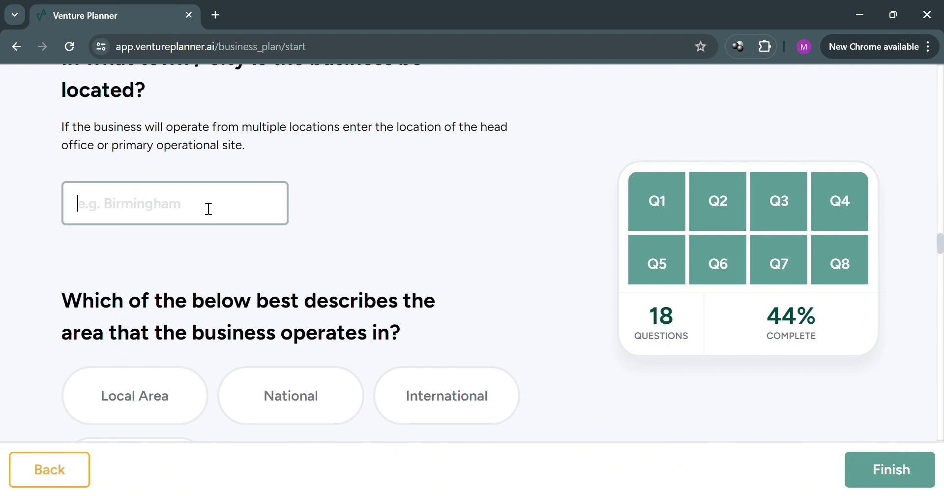
pyautogui.write('Ne')
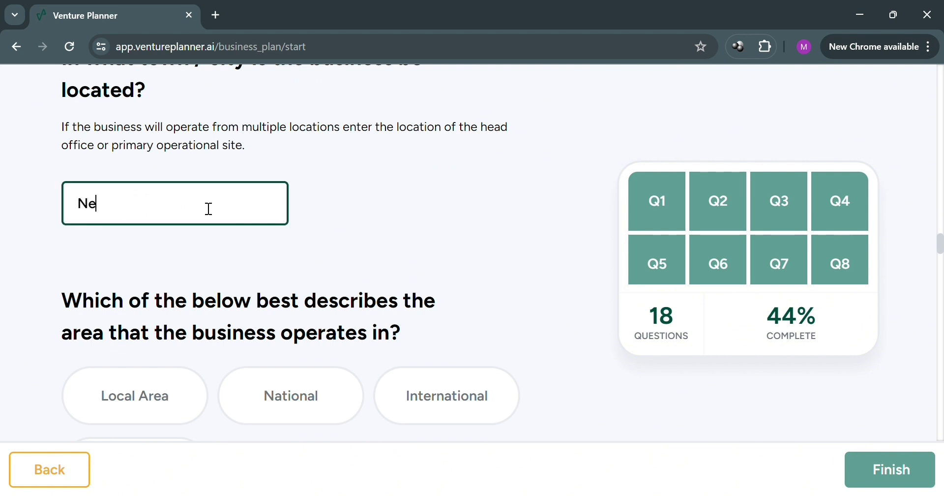
pyautogui.write('ga')
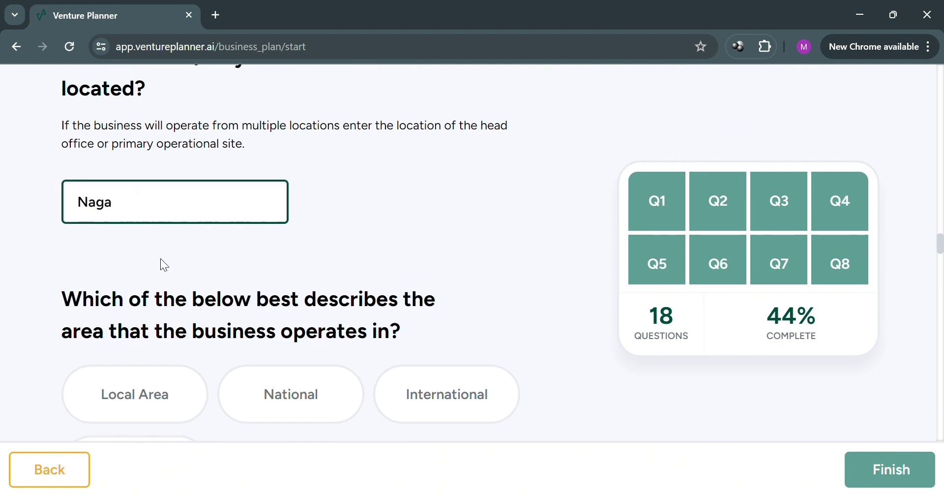
# Select Local Area as the area the business operates in, and change the answer to International.
pyautogui.scroll(-1, 160, 258)
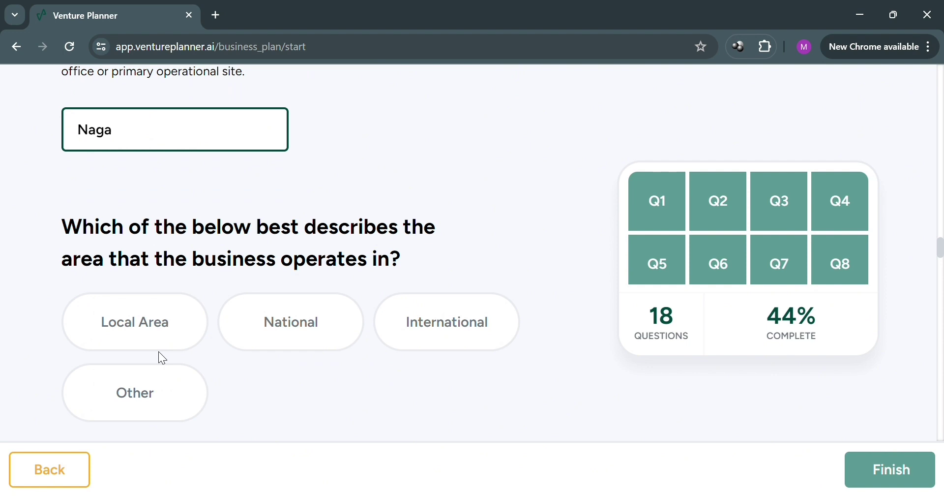
pyautogui.click(181, 331)
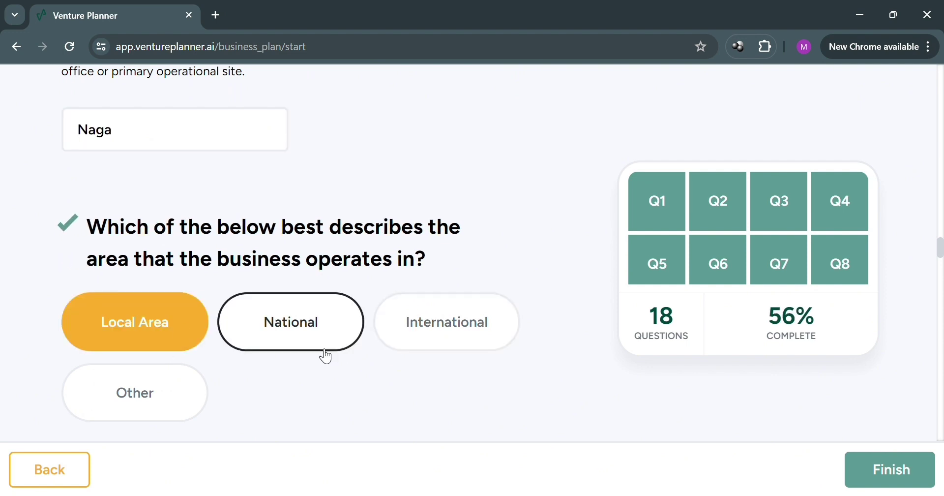
pyautogui.scroll(-7, 322, 390)
pyautogui.scroll(-2, 322, 388)
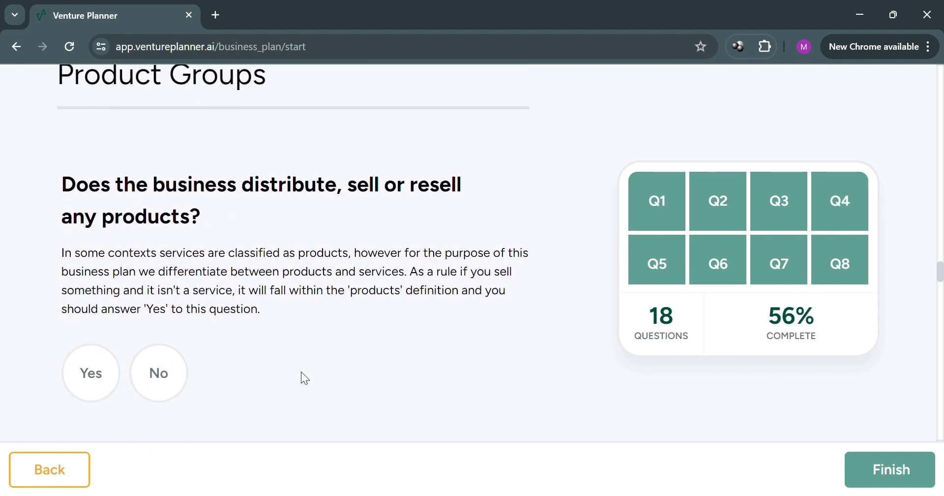
pyautogui.scroll(6, 255, 243)
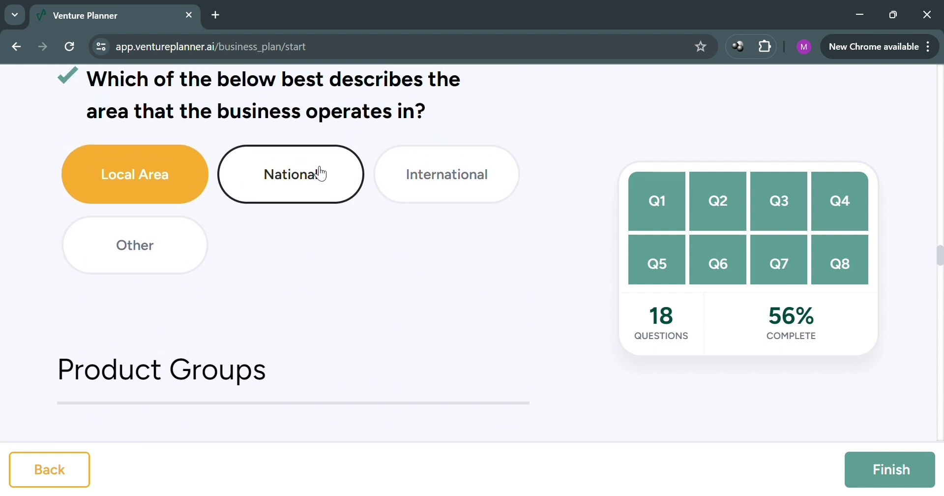
pyautogui.click(421, 183)
# Answer Yes to whether the business distributes, sells or resells any products.
pyautogui.scroll(-5, 180, 285)
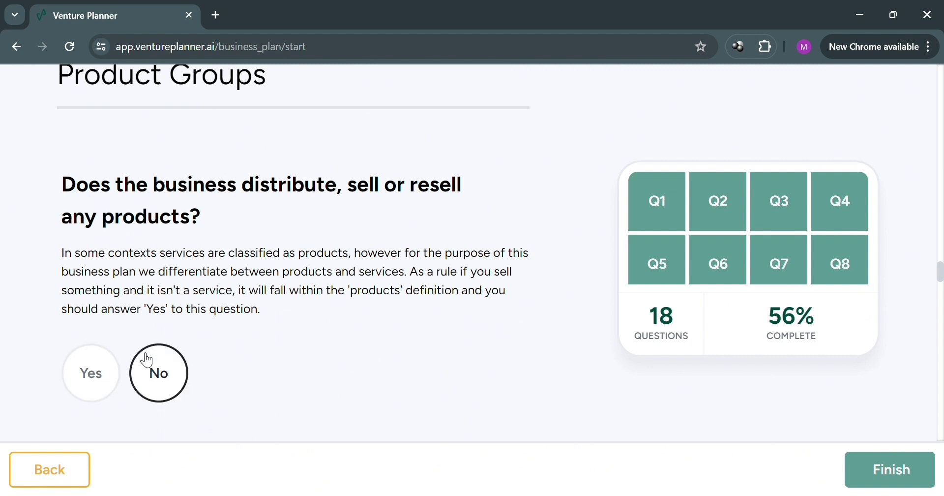
pyautogui.click(87, 386)
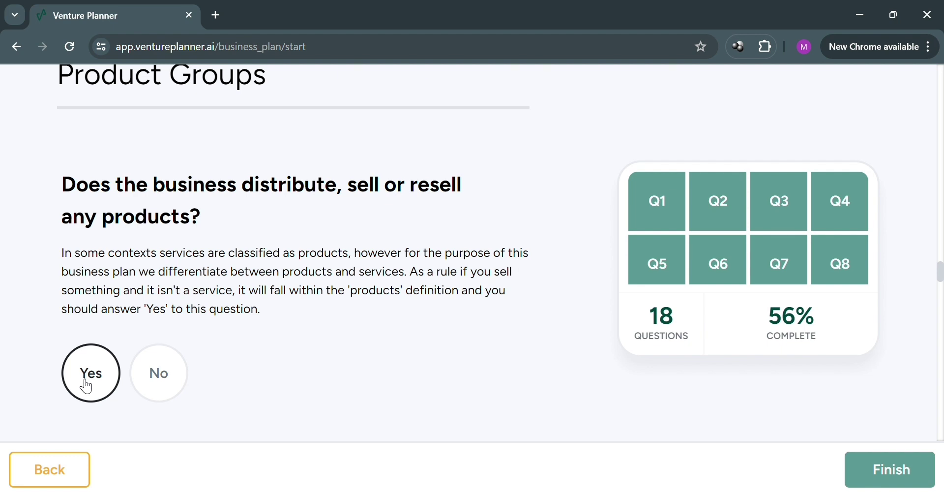
pyautogui.click(87, 386)
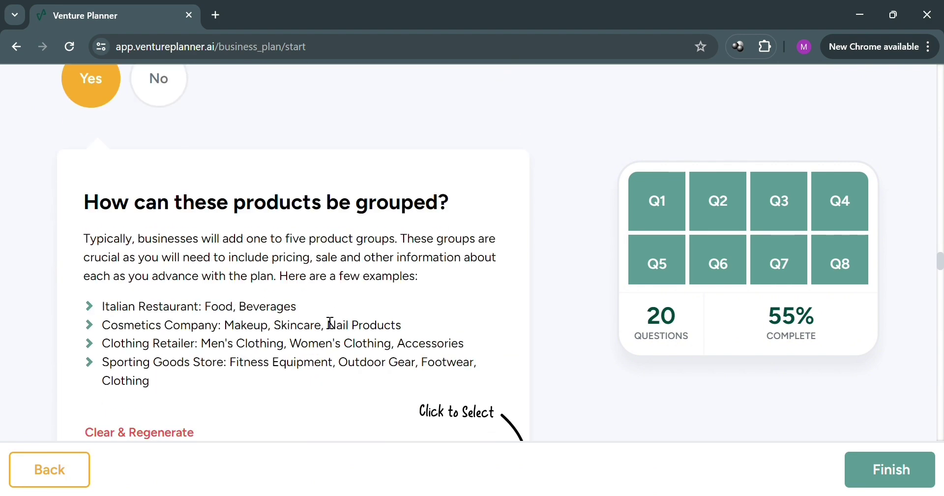
# Select Men's Footwear and Women's Footwear as the product groups of the business.
pyautogui.scroll(-5, 330, 324)
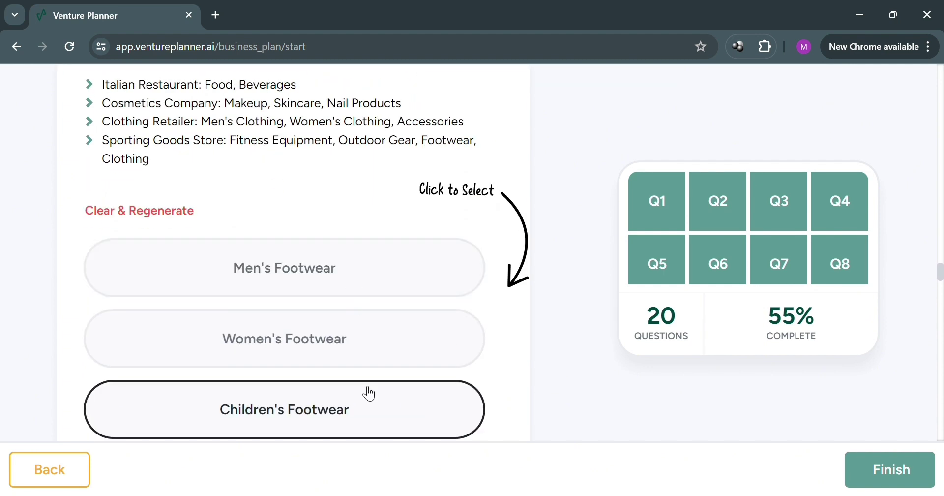
pyautogui.click(383, 267)
pyautogui.scroll(-2, 393, 324)
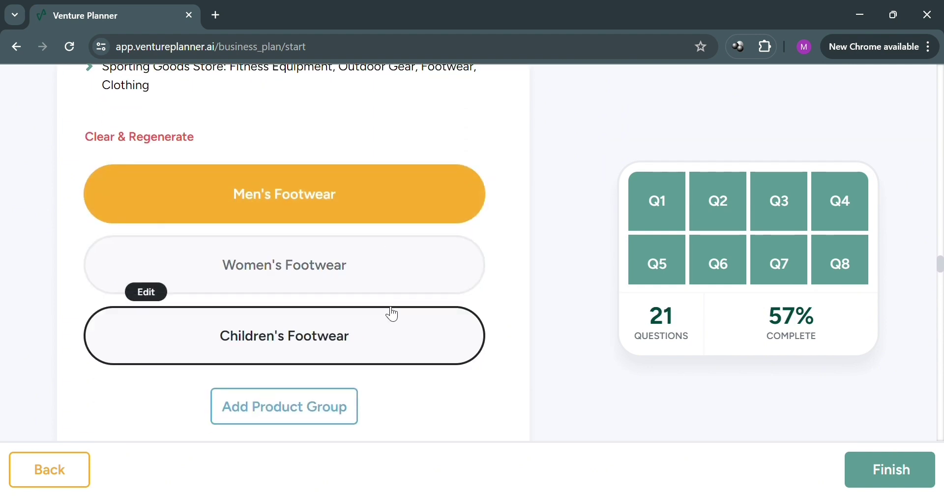
pyautogui.click(386, 291)
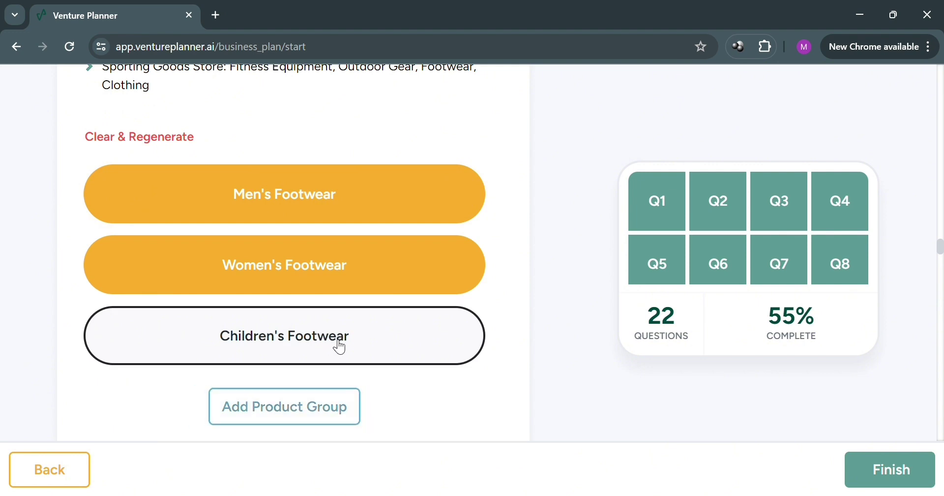
pyautogui.scroll(-1, 354, 354)
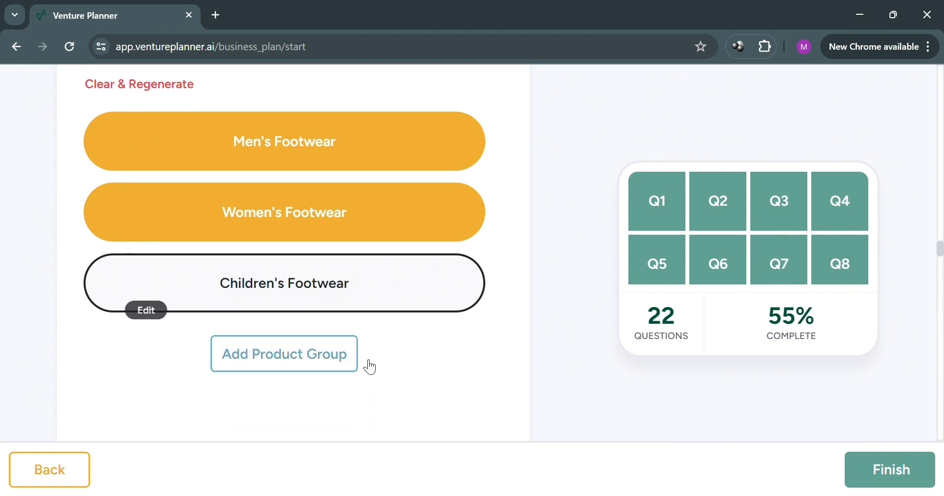
pyautogui.scroll(-1, 369, 366)
pyautogui.scroll(-4, 422, 310)
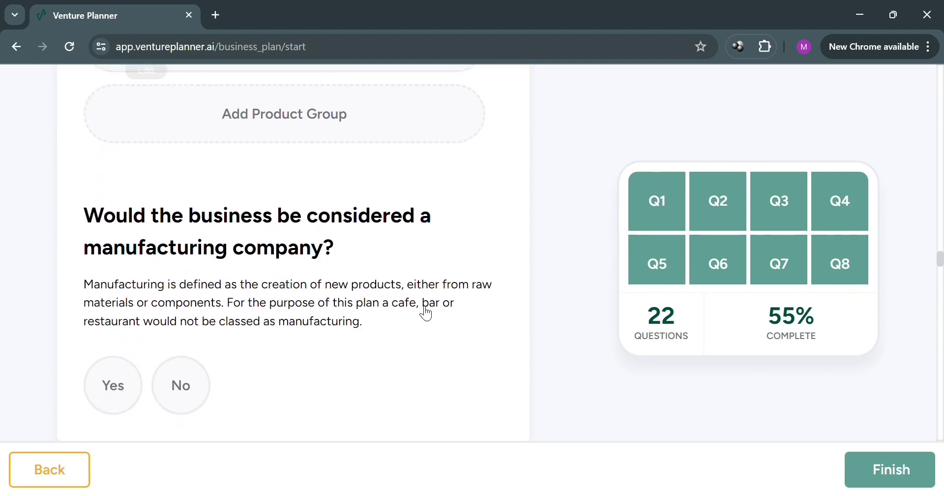
# Answer No to whether the business would be considered a manufacturing company.
pyautogui.scroll(-2, 146, 284)
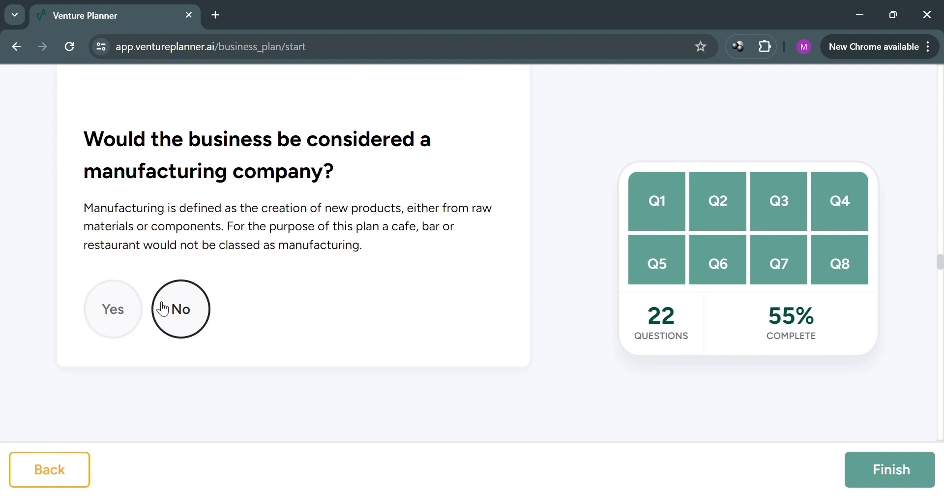
pyautogui.click(182, 321)
pyautogui.scroll(-10, 201, 308)
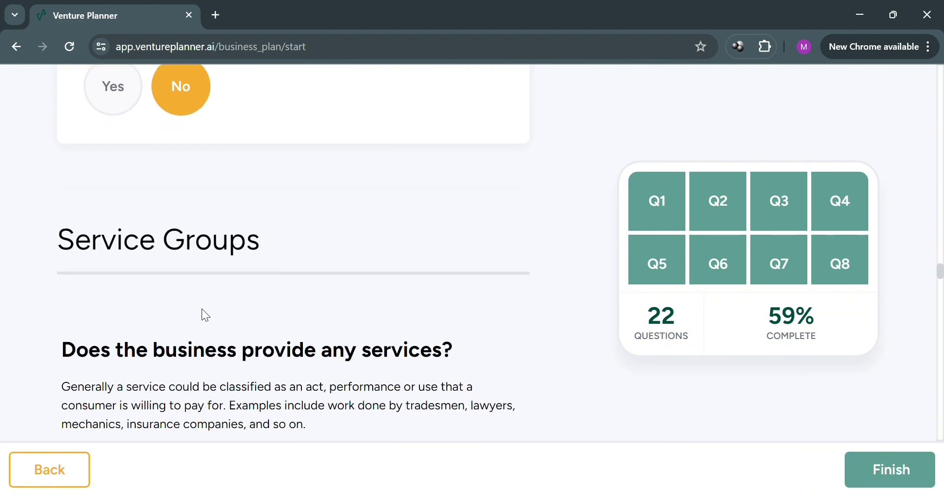
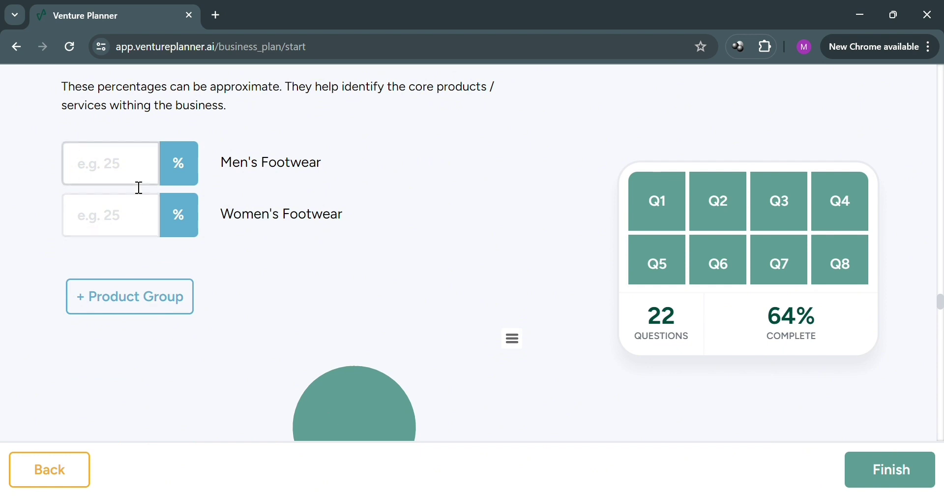
# Set the turnover percentages to 75% for Men's Footwear and 25% for Women's Footwear.
pyautogui.click(138, 184)
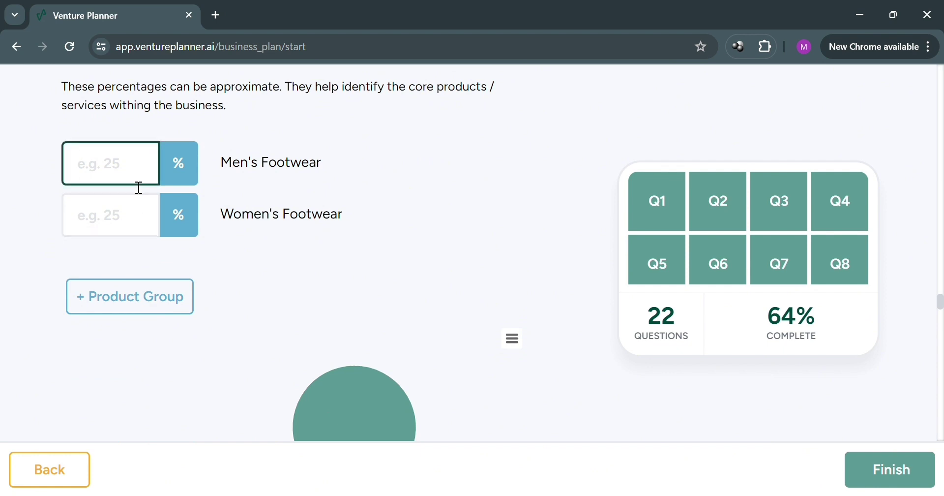
pyautogui.click(131, 218)
pyautogui.write('2')
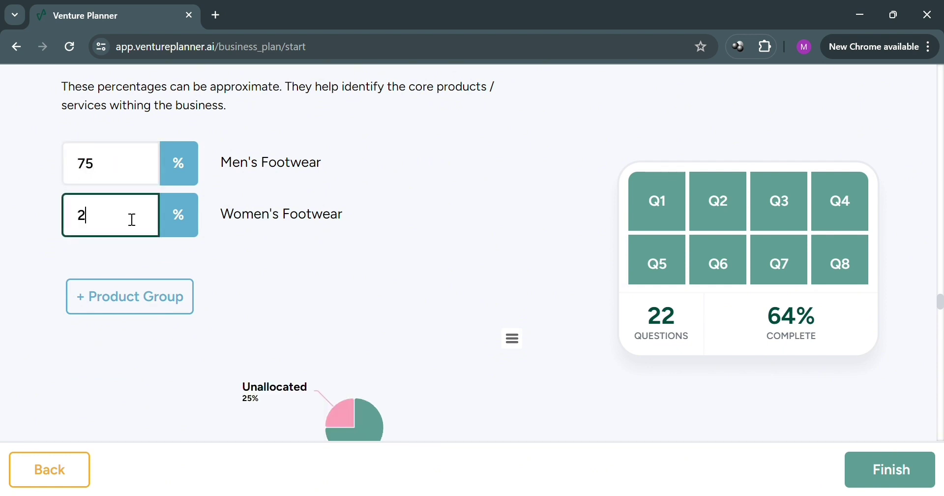
pyautogui.write('5')
# Answer No to whether there are flagship products or services within the identified groups.
pyautogui.scroll(-2, 131, 218)
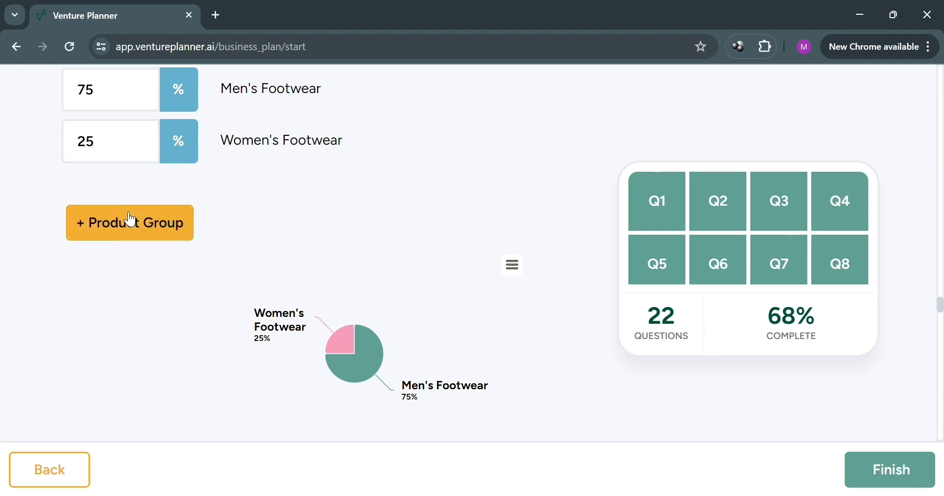
pyautogui.scroll(-2, 131, 219)
pyautogui.scroll(-3, 390, 268)
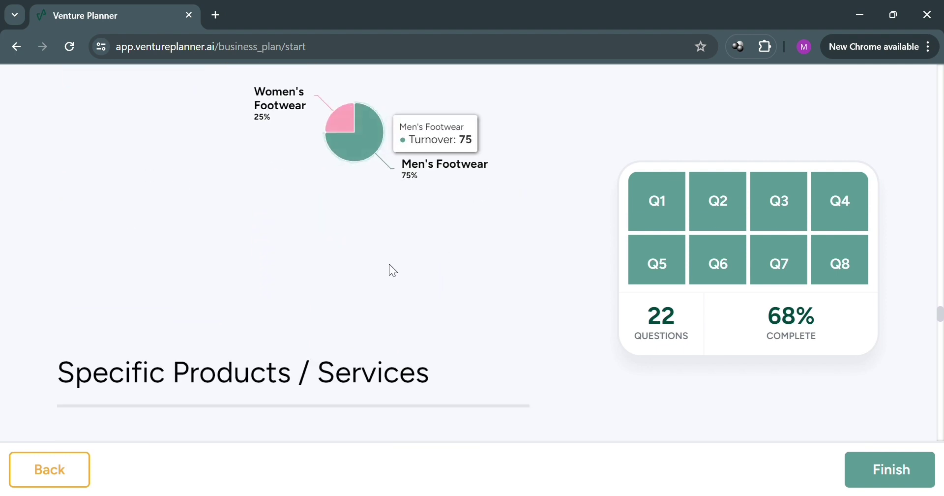
pyautogui.scroll(-4, 413, 369)
pyautogui.scroll(-5, 412, 368)
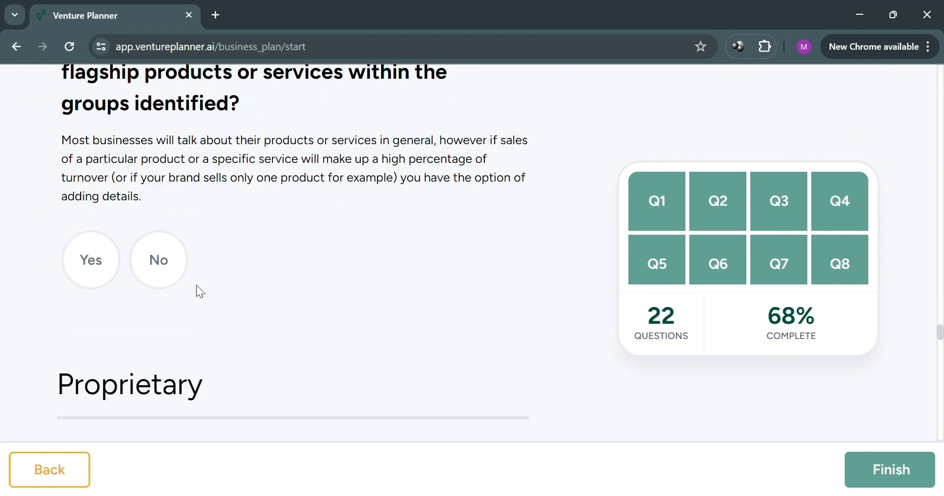
pyautogui.click(158, 260)
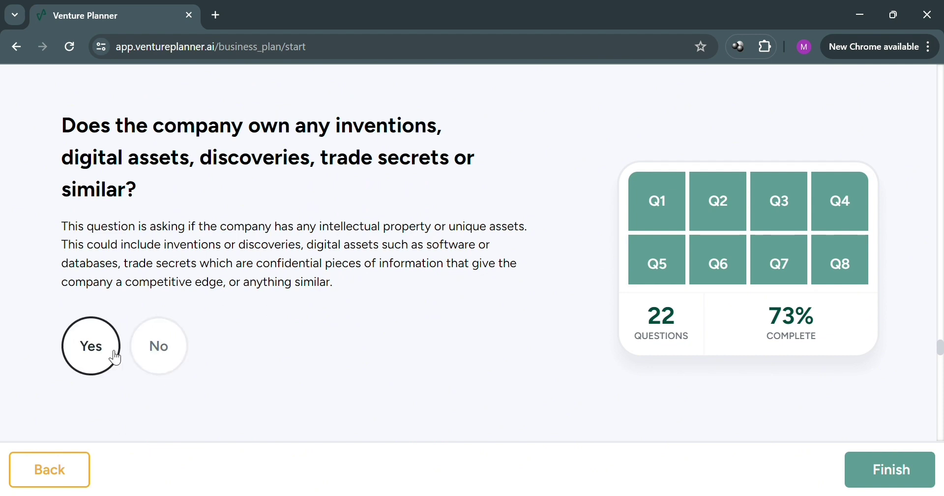
# Answer No to owning inventions, digital assets or trade secrets, and No to having protected intellectual property.
pyautogui.click(121, 350)
pyautogui.click(156, 277)
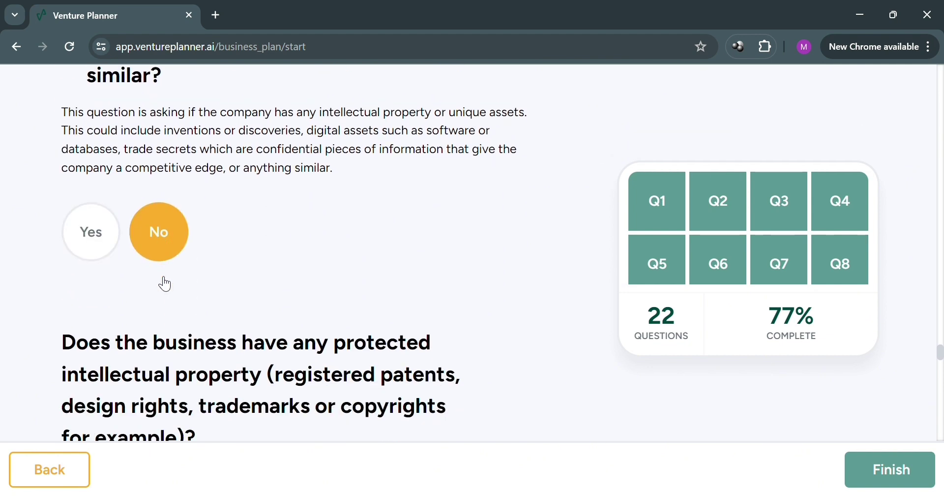
pyautogui.click(89, 149)
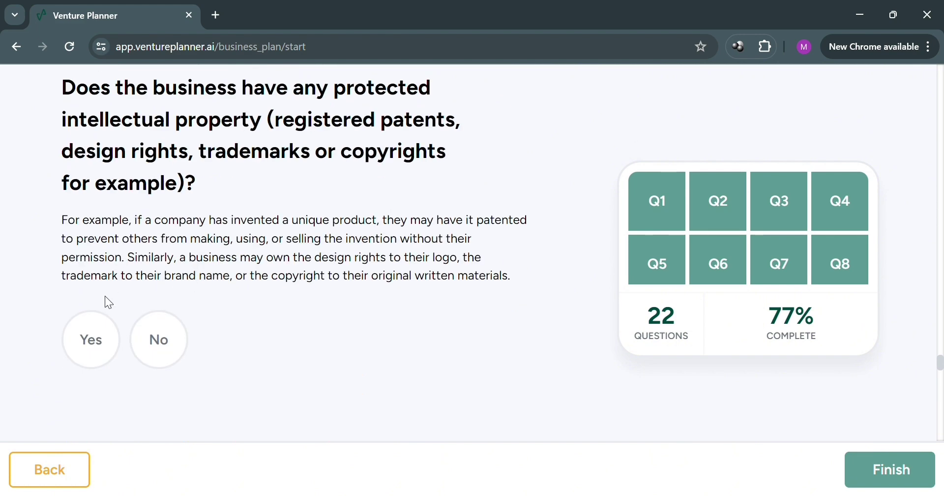
pyautogui.click(183, 332)
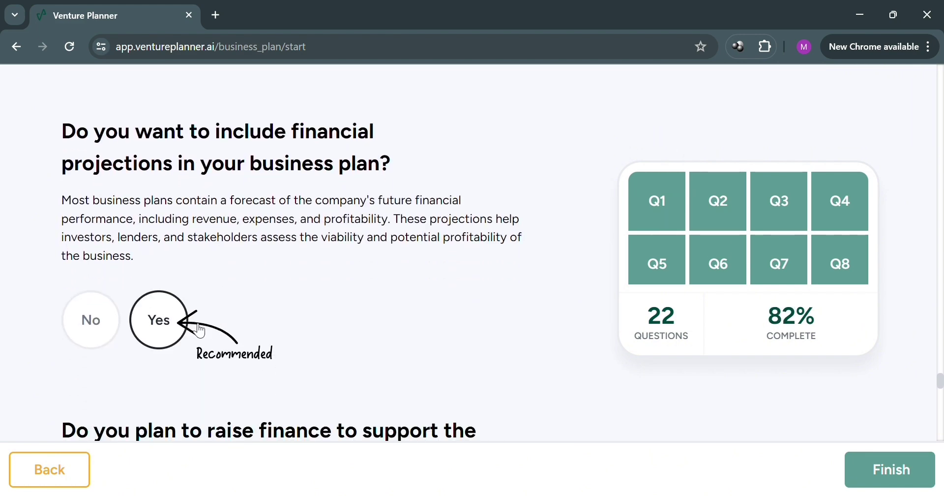
# Include financial projections in the business plan and choose 3 Years as the period the forecasts cover.
pyautogui.click(182, 335)
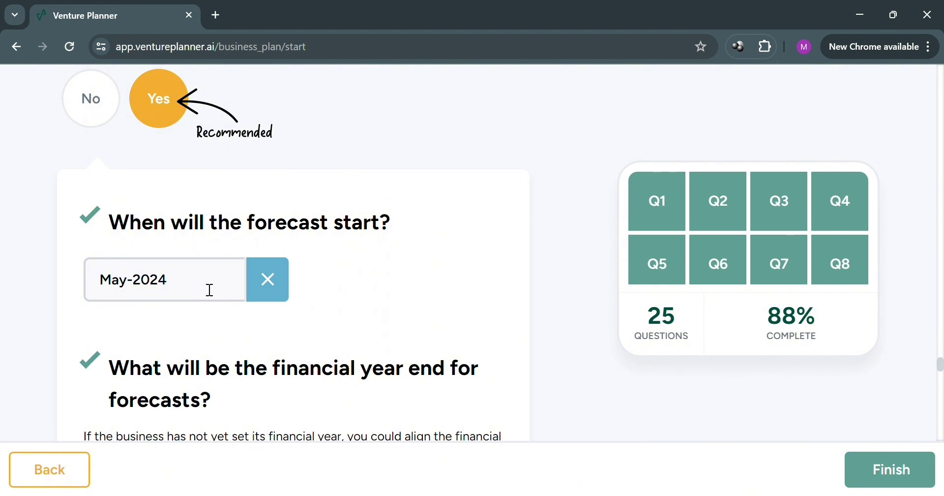
pyautogui.scroll(-7, 234, 283)
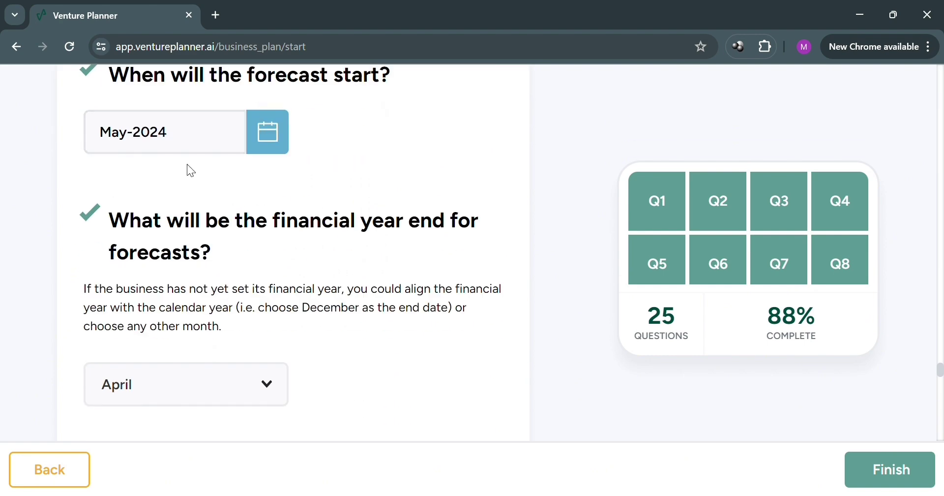
pyautogui.scroll(-2, 234, 333)
pyautogui.click(472, 367)
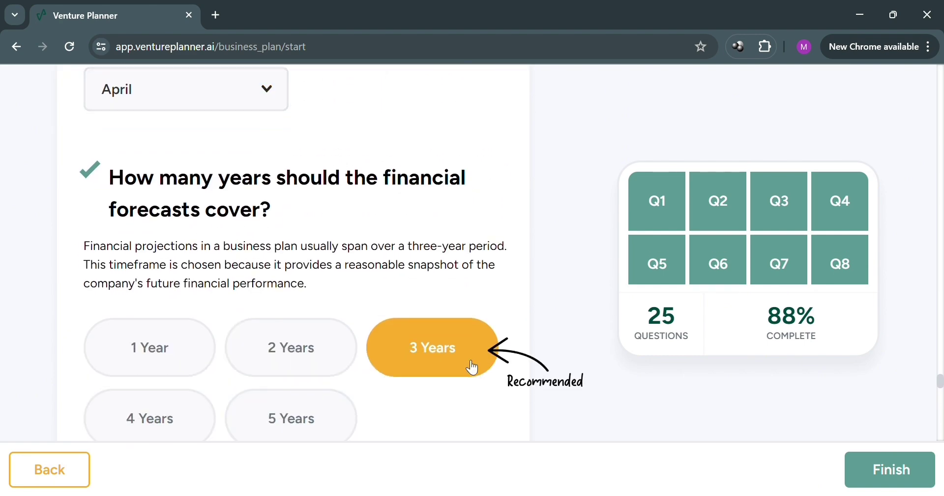
# Answer Yes to raising finance for growth, and set the writing tone to the recommended midpoint between Casual and Formal.
pyautogui.scroll(-9, 472, 367)
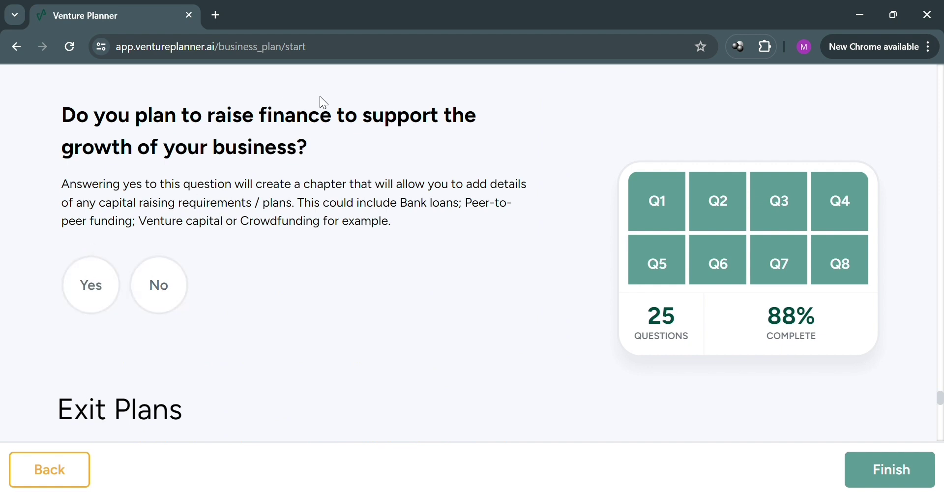
pyautogui.click(91, 282)
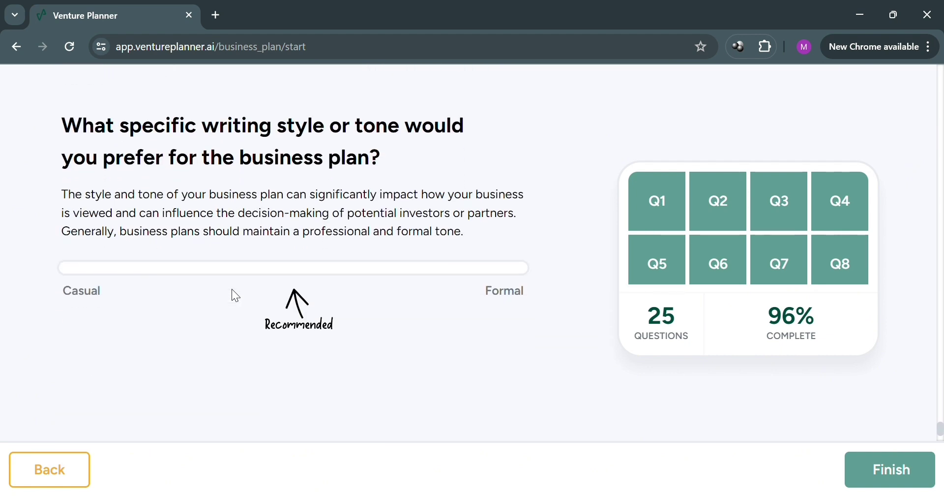
pyautogui.click(296, 274)
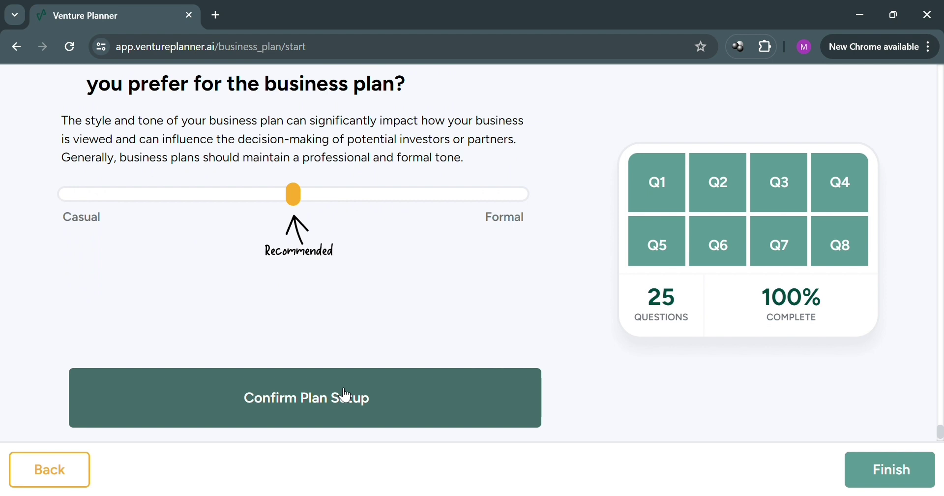
# Confirm the plan setup and finish the initial questionnaire.
pyautogui.scroll(-1, 354, 396)
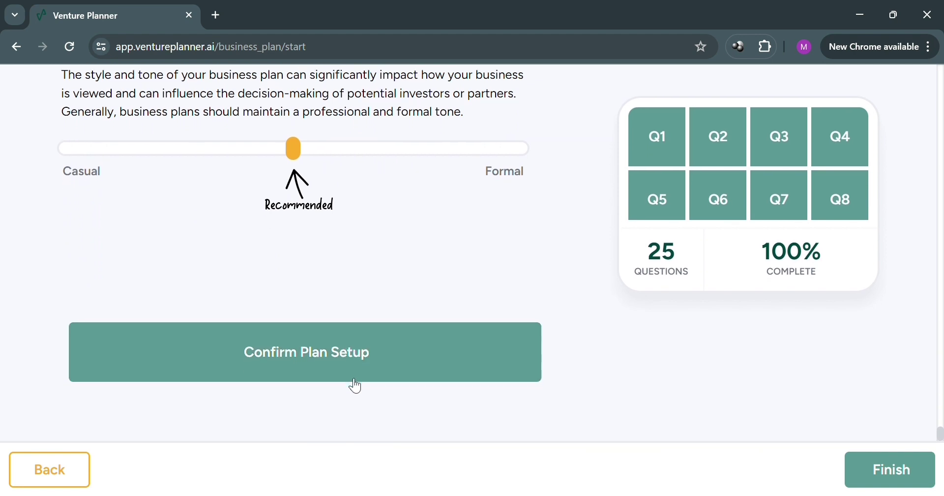
pyautogui.click(363, 362)
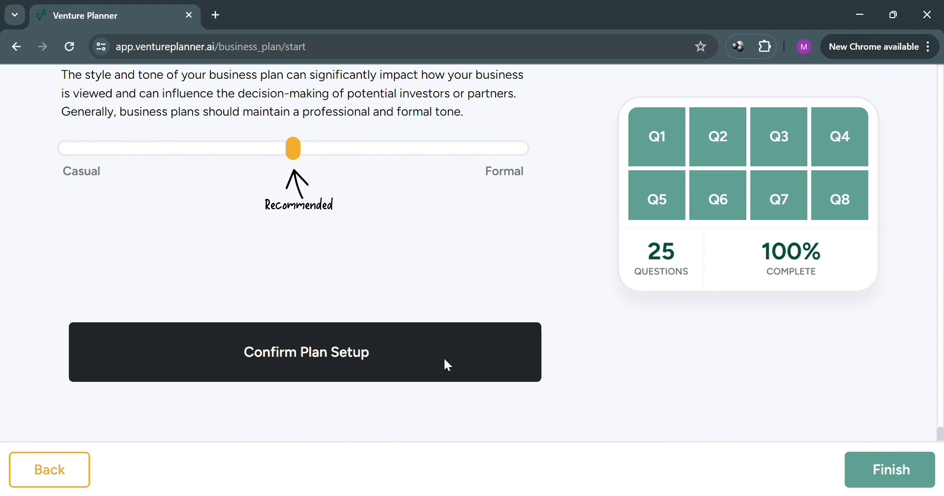
pyautogui.click(906, 484)
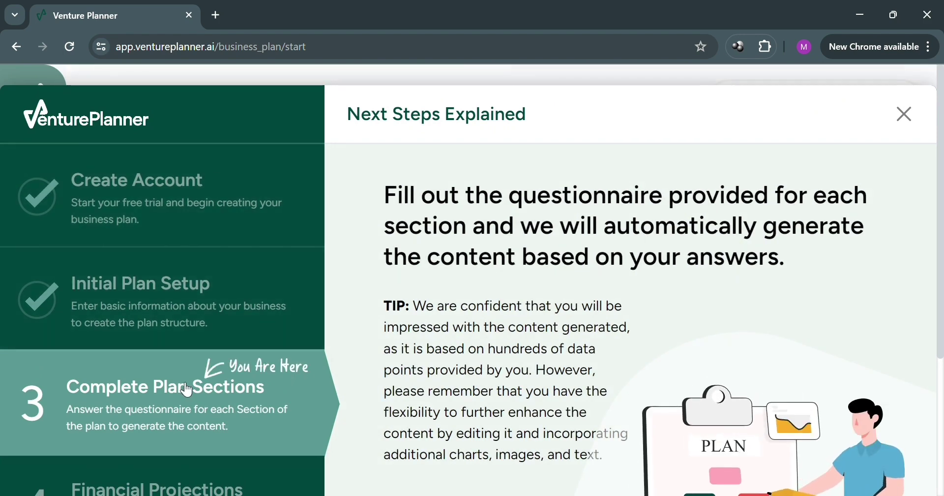
# Read the Complete Plan Sections explanation and look over the list of remaining stages in the next-steps overview.
pyautogui.scroll(-3, 187, 391)
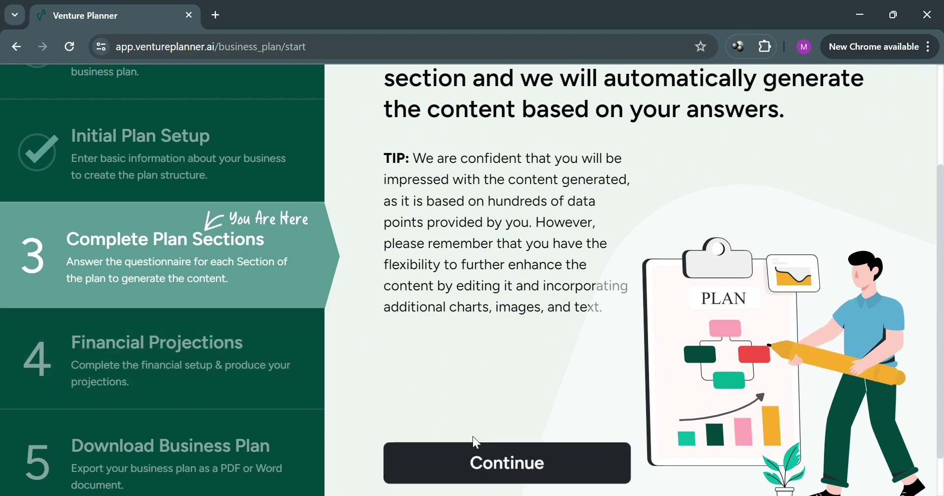
pyautogui.scroll(3, 615, 335)
pyautogui.scroll(-3, 514, 330)
pyautogui.scroll(-1, 515, 330)
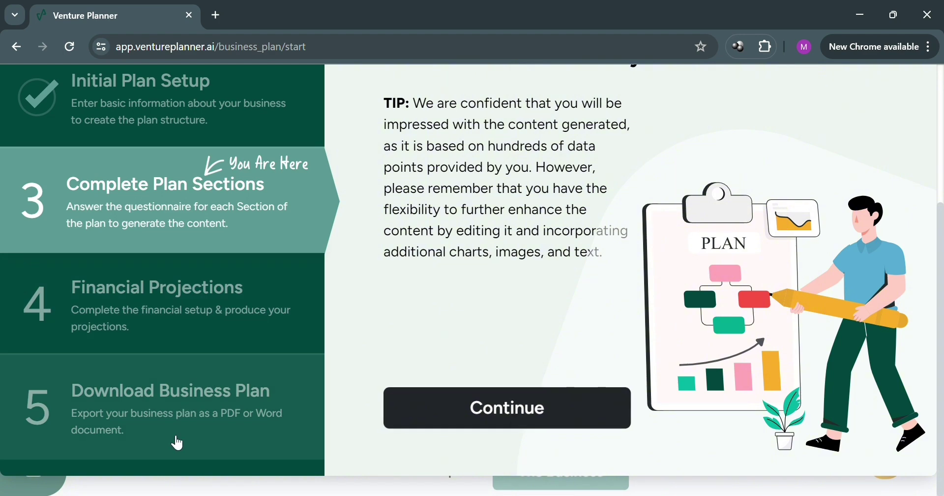
pyautogui.scroll(5, 535, 335)
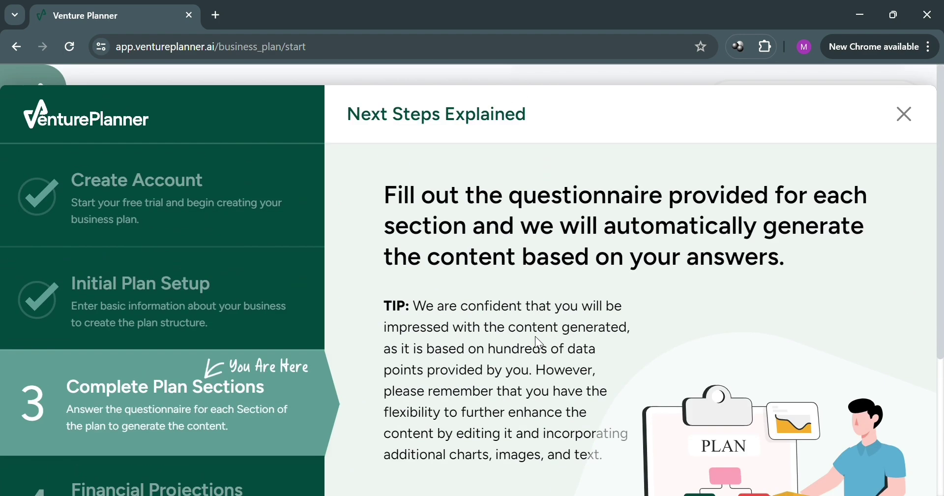
pyautogui.scroll(-2, 825, 175)
pyautogui.scroll(-3, 825, 175)
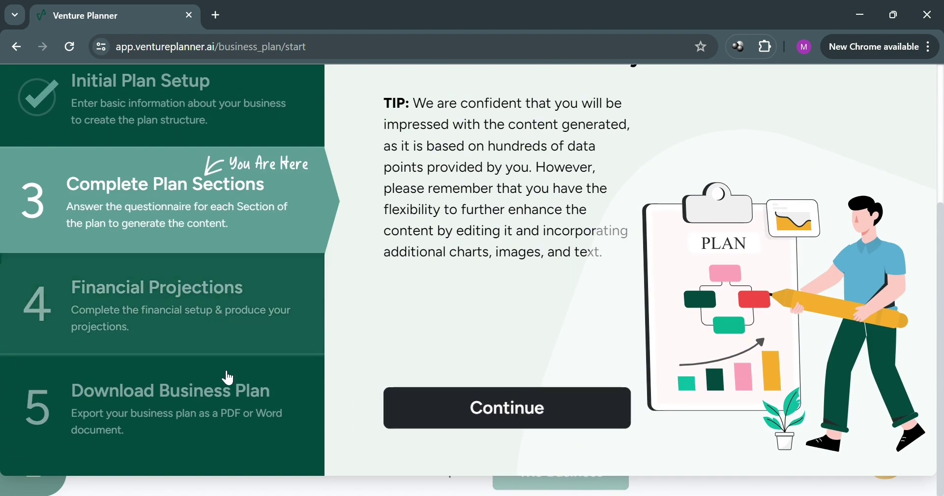
# Open the Financial Projections stage of the overview and read its explanation and tip.
pyautogui.click(214, 330)
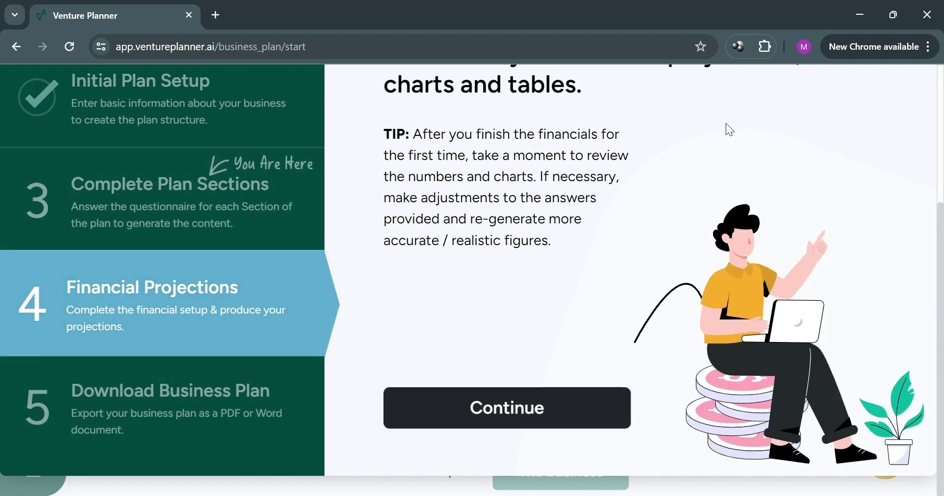
pyautogui.scroll(2, 529, 301)
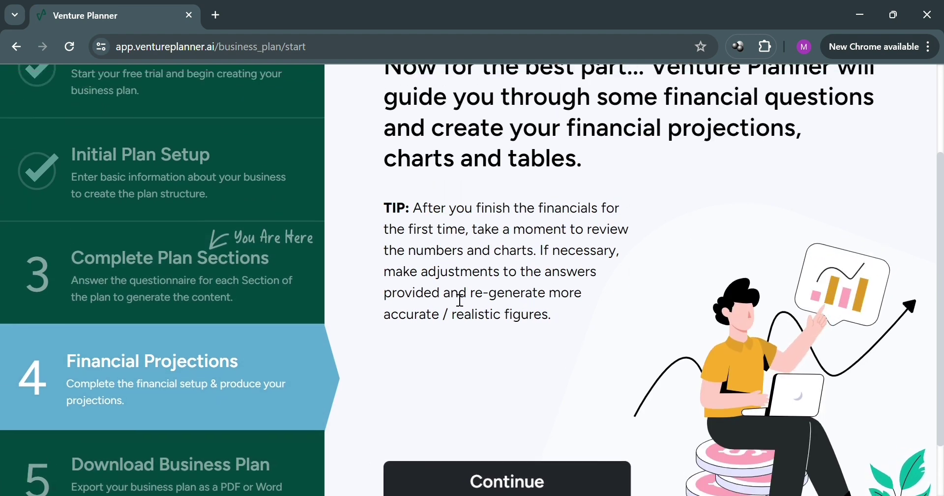
pyautogui.scroll(2, 520, 307)
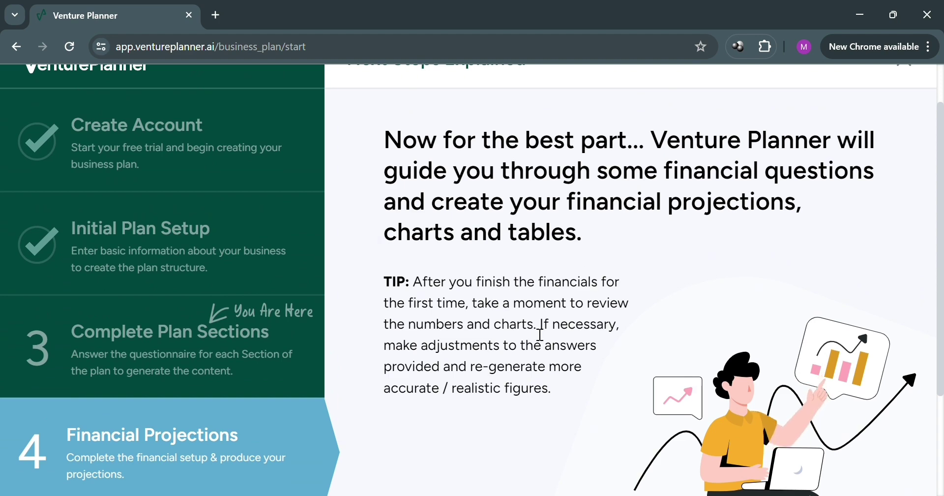
# Read the Download Business Plan stage's explanation and close the next-steps overview.
pyautogui.scroll(-4, 533, 329)
pyautogui.click(193, 408)
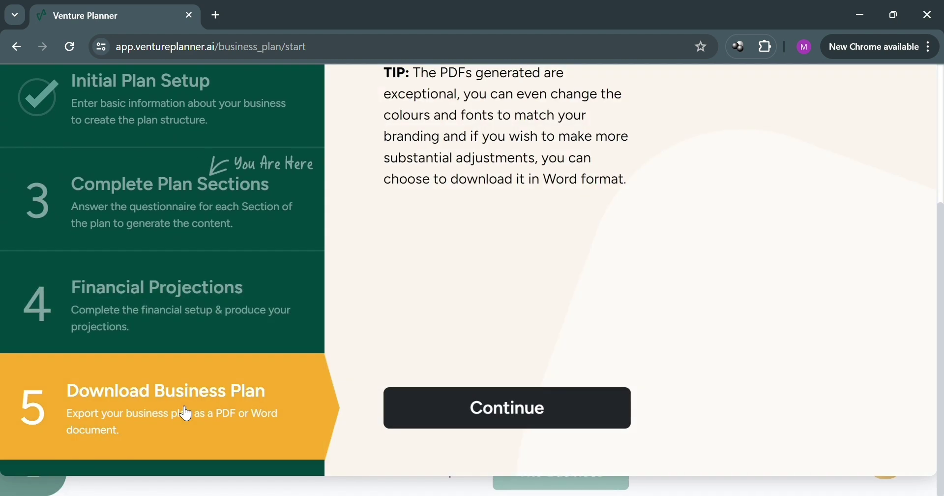
pyautogui.scroll(4, 527, 270)
pyautogui.scroll(2, 492, 355)
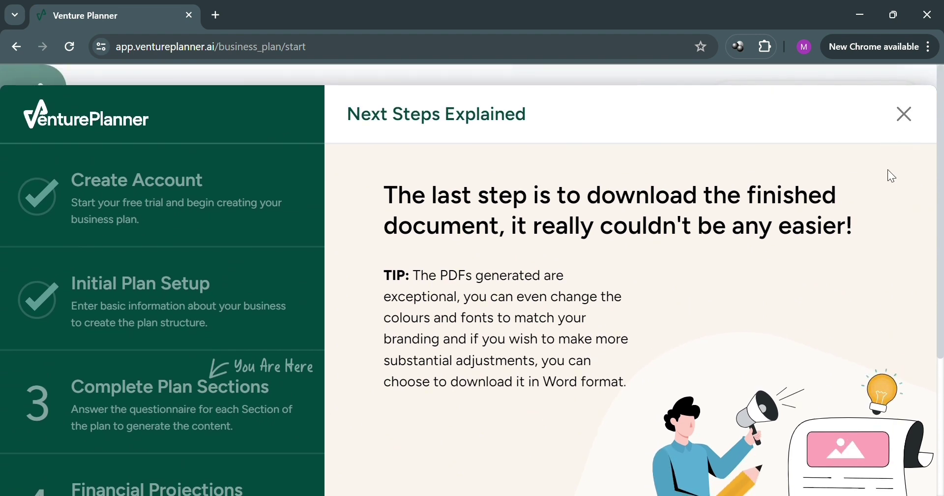
pyautogui.click(905, 116)
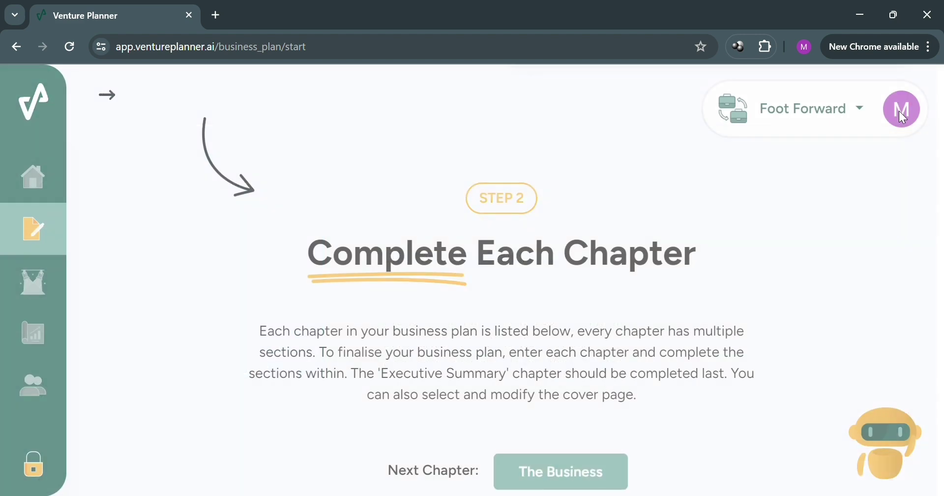